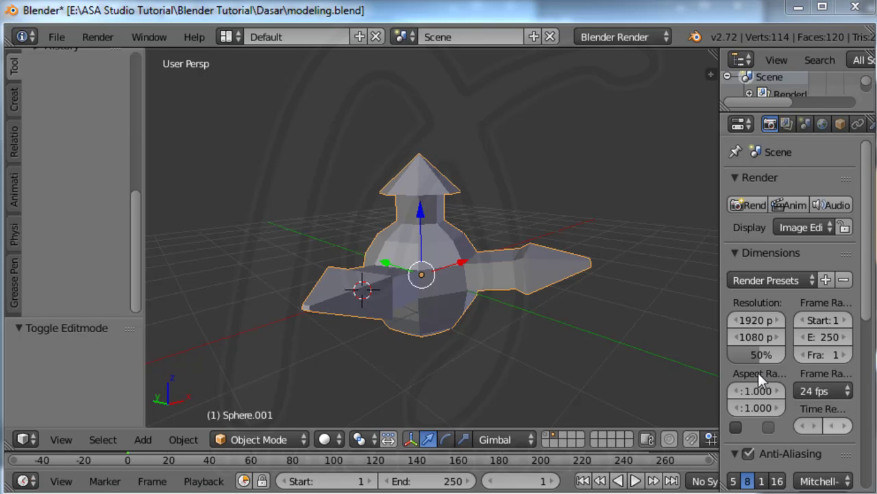
Step: Drag the viewport border left to widen the Properties panel showing the 1920×1080 at 50% render settings
{"action": "left_click_drag", "start_coordinate": [713, 330], "coordinate": [564, 329]}
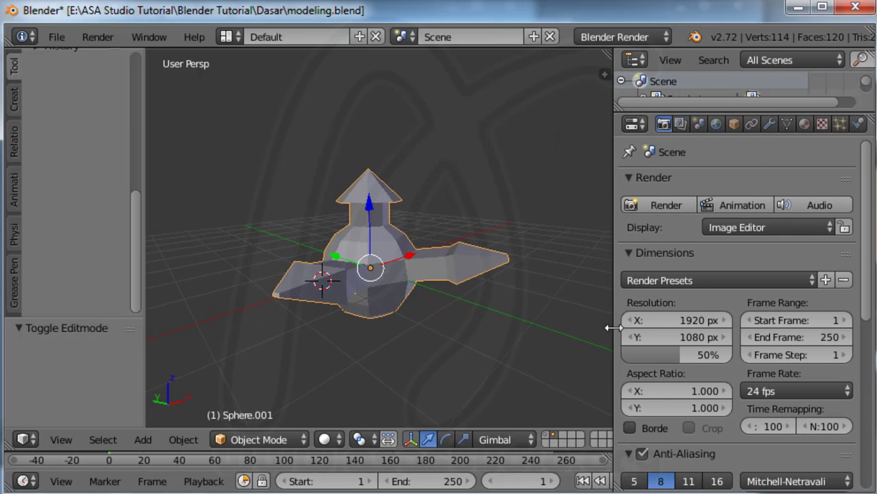
{"action": "left_click_drag", "start_coordinate": [601, 329], "coordinate": [580, 330]}
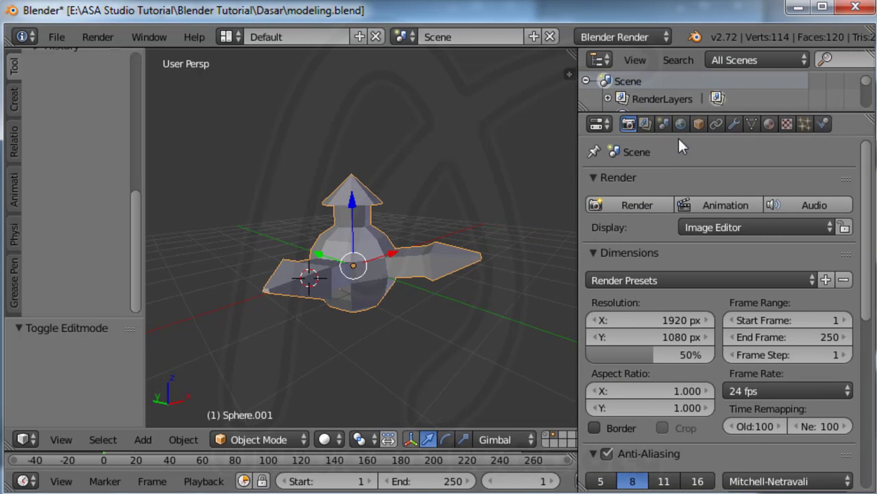
Step: Show Sphere.001's empty modifier stack, dismiss the Add Modifier list, and open the interaction-mode menu
{"action": "left_click", "coordinate": [733, 124]}
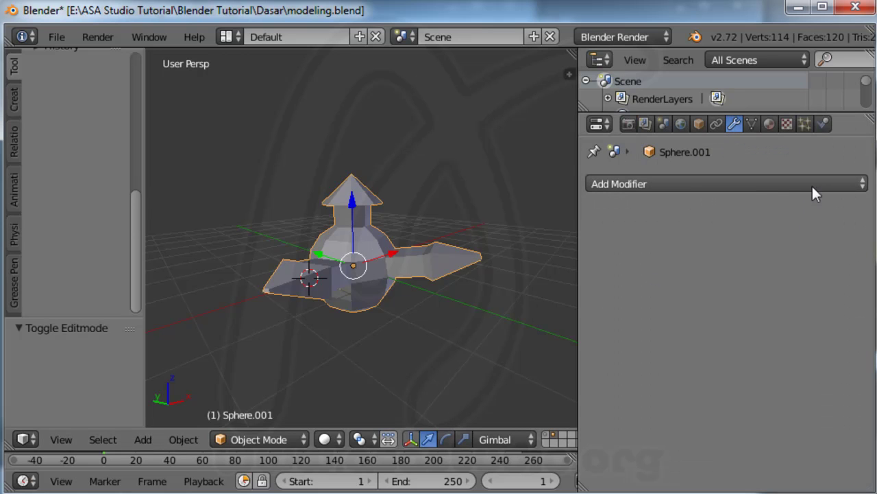
{"action": "left_click", "coordinate": [768, 185]}
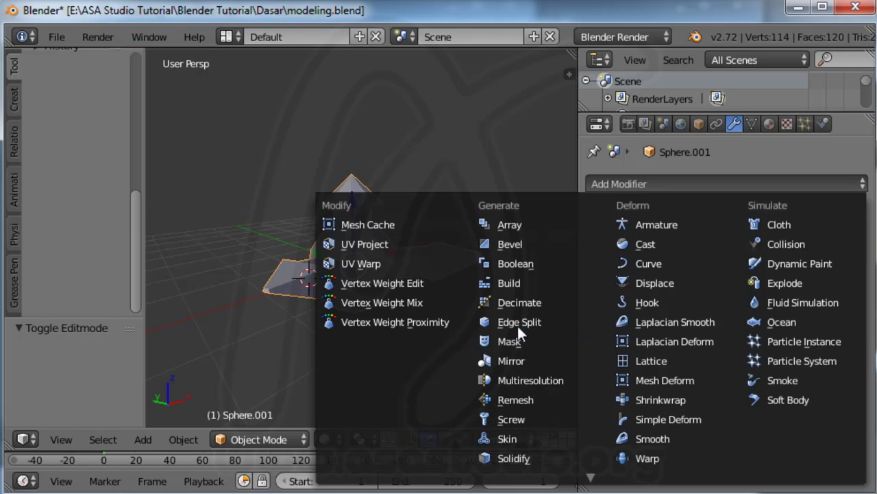
{"action": "key", "text": "Escape"}
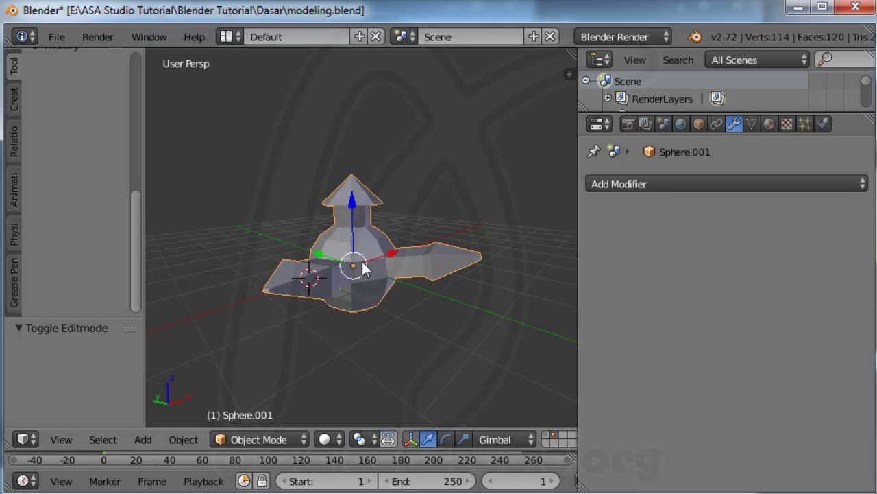
{"action": "left_click", "coordinate": [302, 440]}
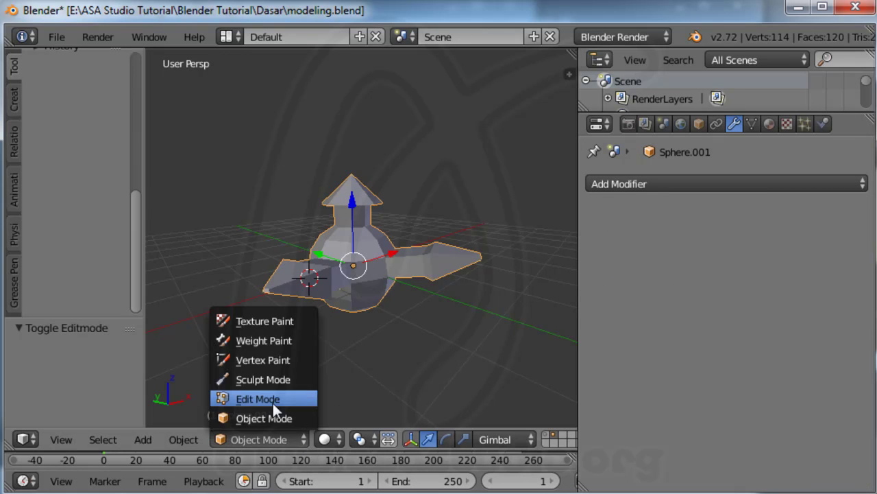
Step: Put Sphere.001 in Edit Mode and select the whole linked mesh with L
{"action": "left_click", "coordinate": [260, 398]}
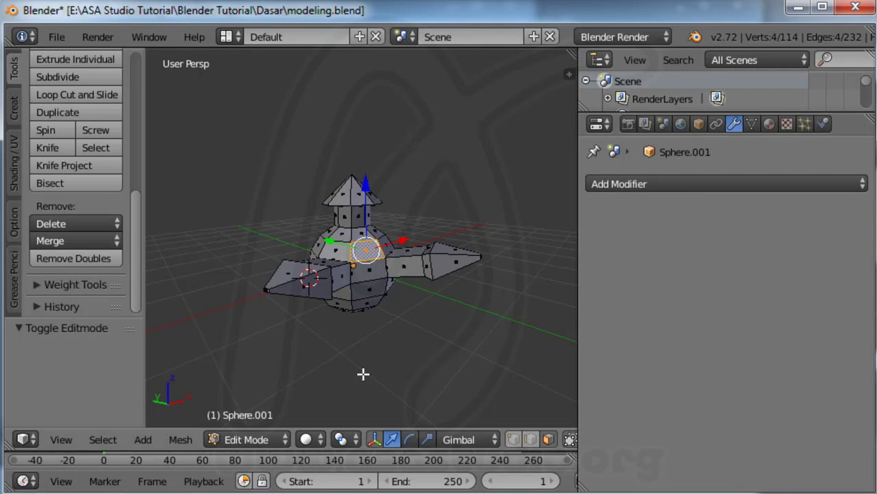
{"action": "left_click", "coordinate": [358, 272]}
{"action": "key", "text": "l"}
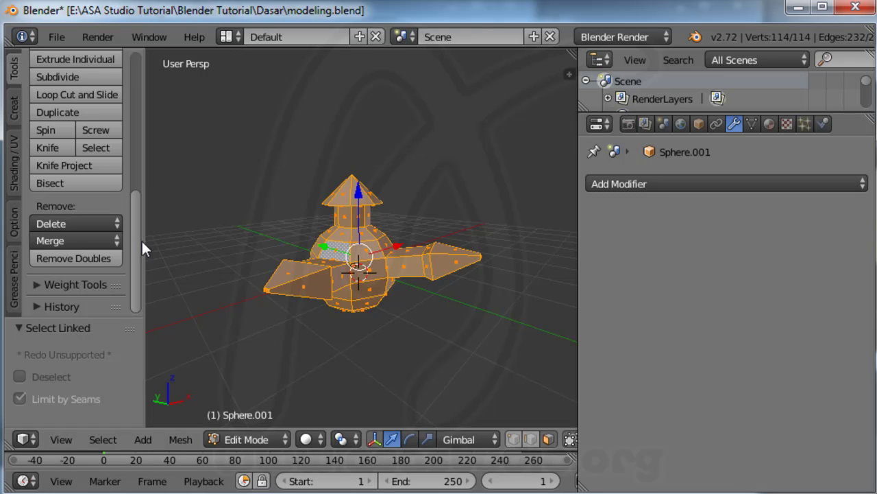
{"action": "left_click_drag", "start_coordinate": [136, 271], "coordinate": [145, 111]}
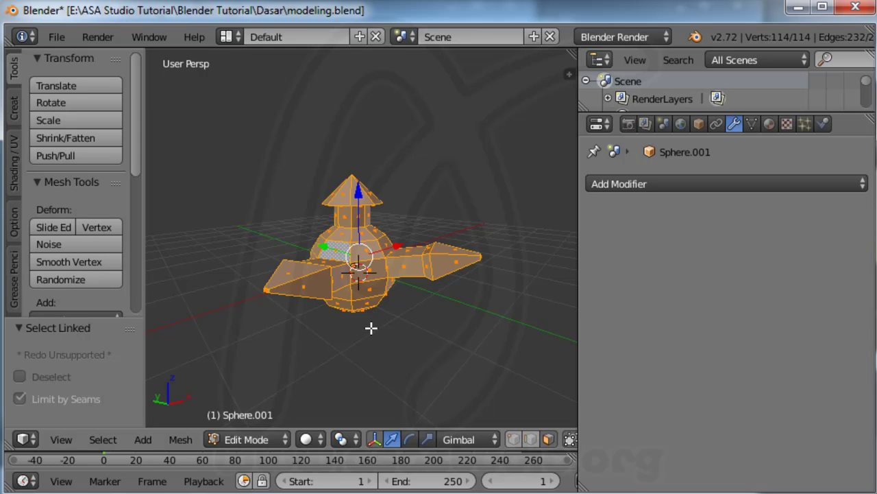
Step: Select only the single face beside the centre on the right arm
{"action": "right_click", "coordinate": [395, 267]}
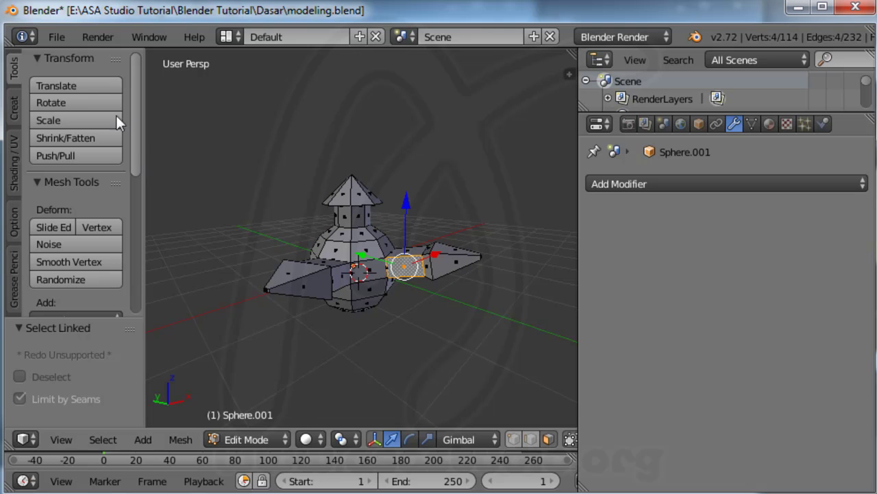
{"action": "left_click_drag", "start_coordinate": [137, 153], "coordinate": [138, 194]}
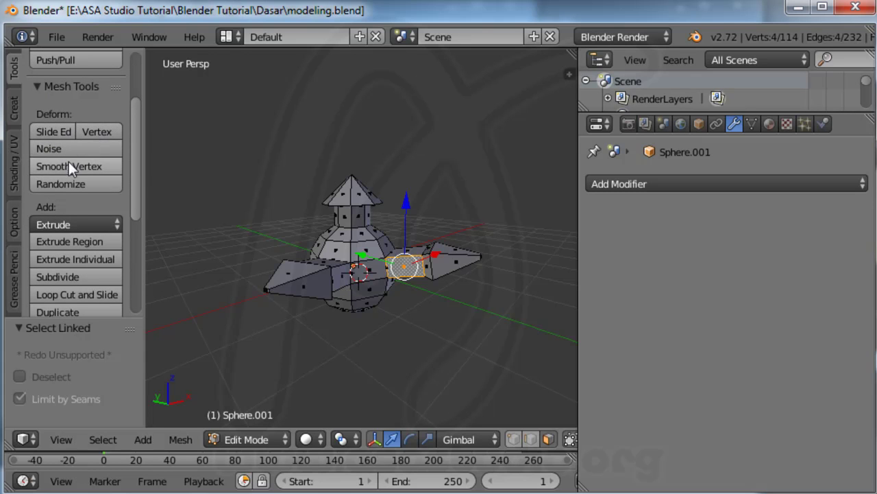
{"action": "left_click_drag", "start_coordinate": [134, 175], "coordinate": [136, 235]}
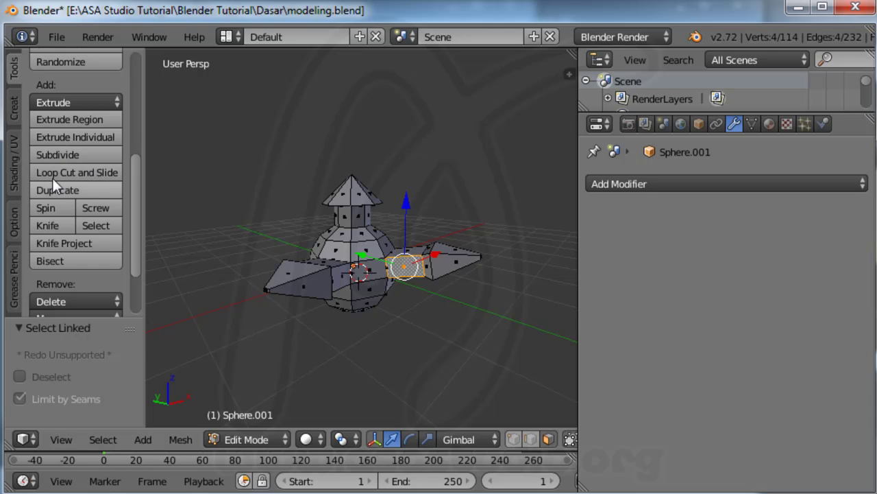
{"action": "mouse_move", "coordinate": [134, 185]}
{"action": "left_mouse_down"}
{"action": "mouse_move", "coordinate": [137, 234]}
{"action": "mouse_move", "coordinate": [138, 215]}
{"action": "left_mouse_up"}
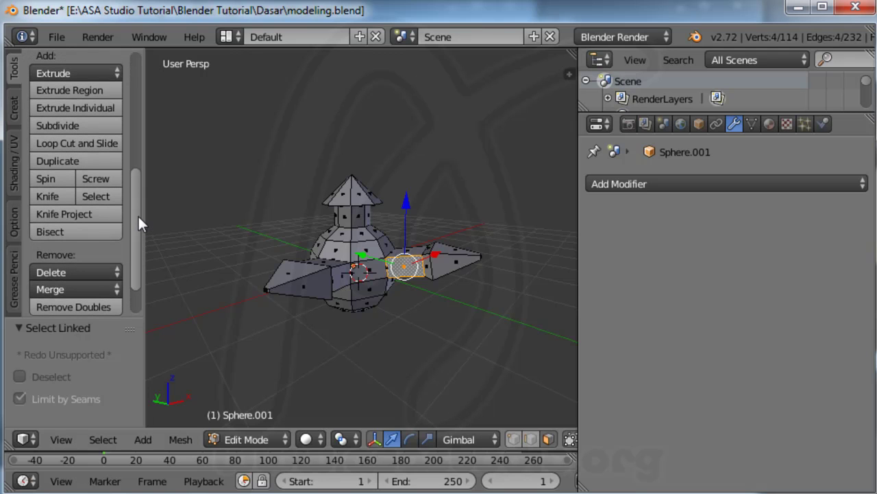
Step: Deselect the whole mesh with Select > (De)select All
{"action": "left_click", "coordinate": [60, 442]}
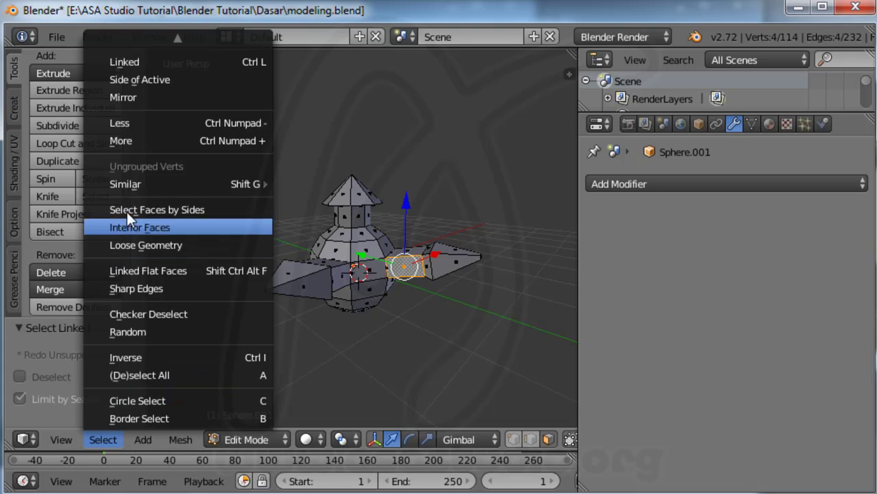
{"action": "scroll", "coordinate": [150, 103], "scroll_direction": "up", "scroll_amount": 1}
{"action": "scroll", "coordinate": [150, 104], "scroll_direction": "up", "scroll_amount": 2}
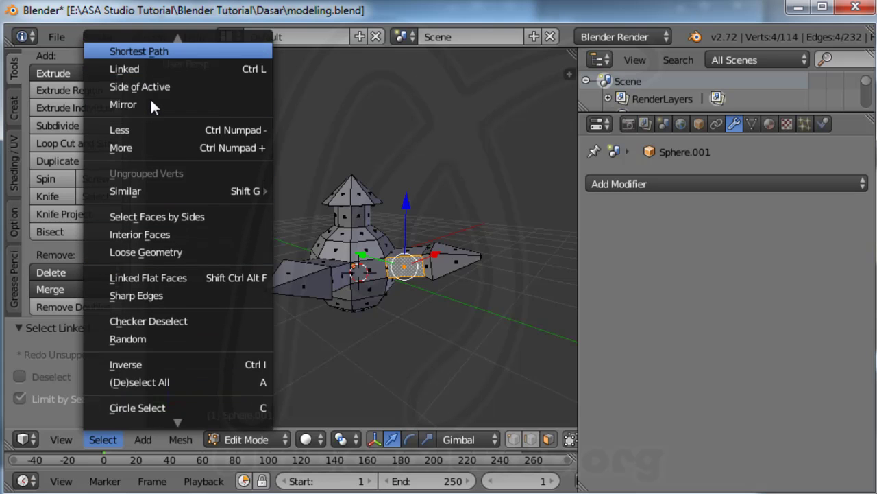
{"action": "scroll", "coordinate": [115, 371], "scroll_direction": "down", "scroll_amount": 1}
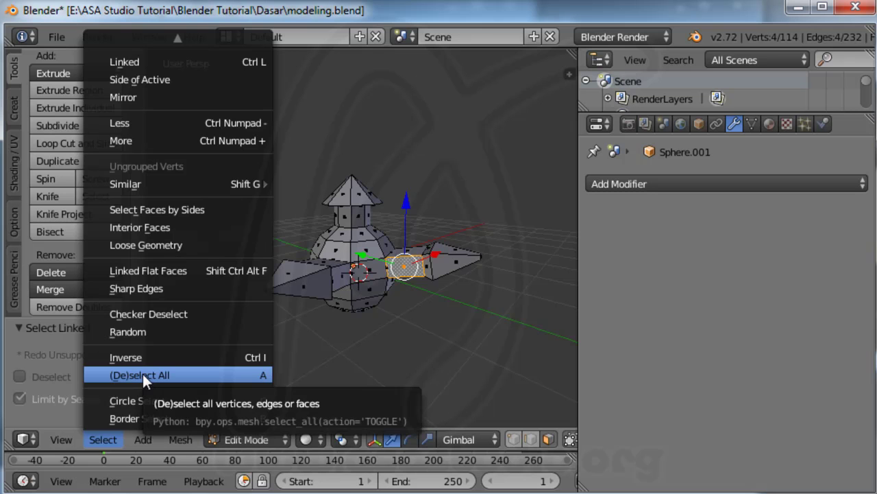
{"action": "left_click", "coordinate": [143, 374]}
Step: Select every vertex again, then pick a single face on the left wing
{"action": "left_click", "coordinate": [106, 441]}
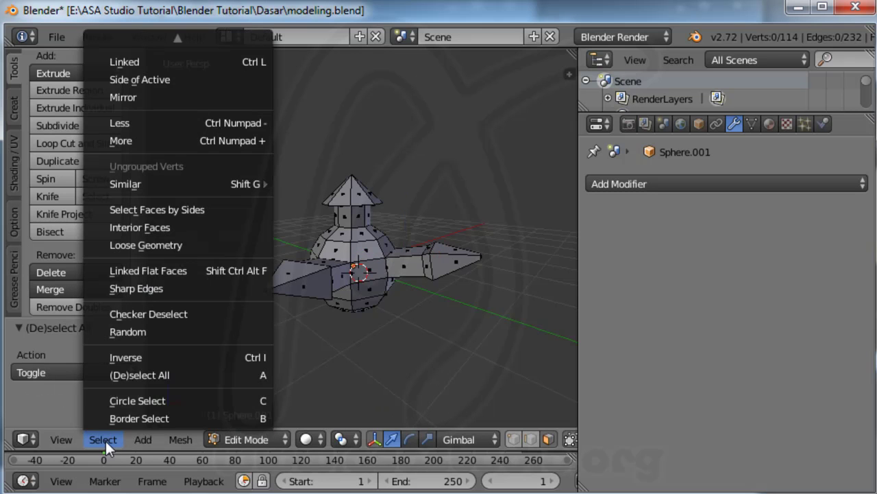
{"action": "left_click", "coordinate": [176, 375]}
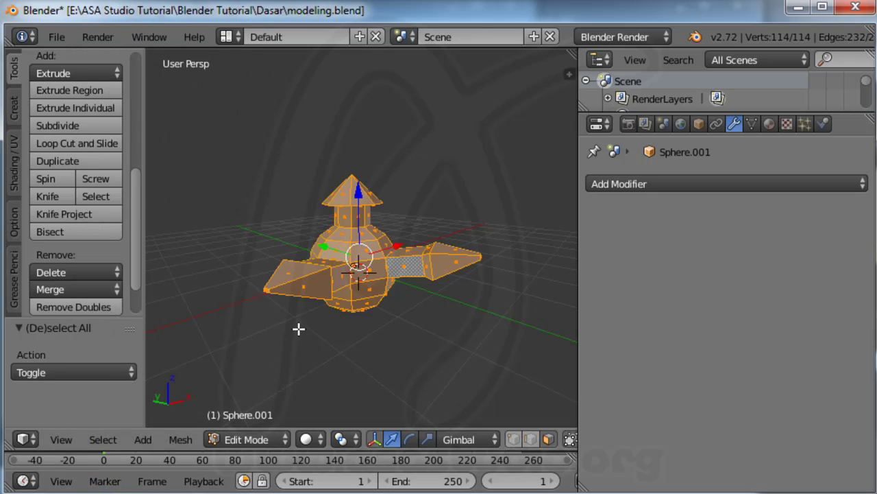
{"action": "right_click", "coordinate": [319, 284]}
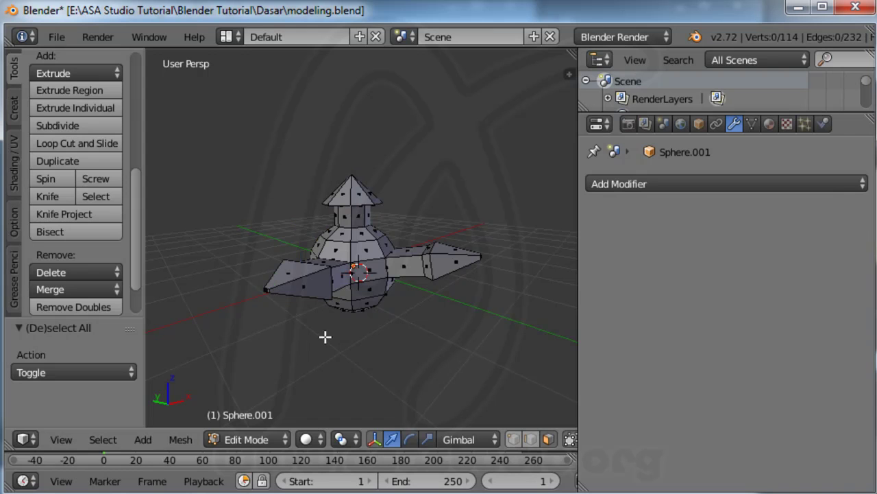
Step: Toggle the whole-mesh selection with A, switch to face select, clear the selection, and open Add Modifier
{"action": "key", "text": "a"}
{"action": "key", "text": "a"}
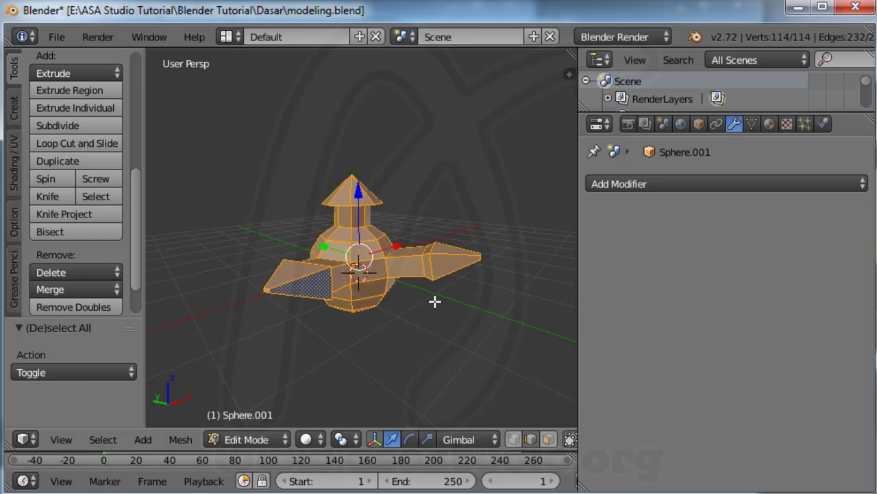
{"action": "key", "text": "a"}
{"action": "key", "text": "a"}
{"action": "key", "text": "a"}
{"action": "key", "text": "a"}
{"action": "key", "text": "a"}
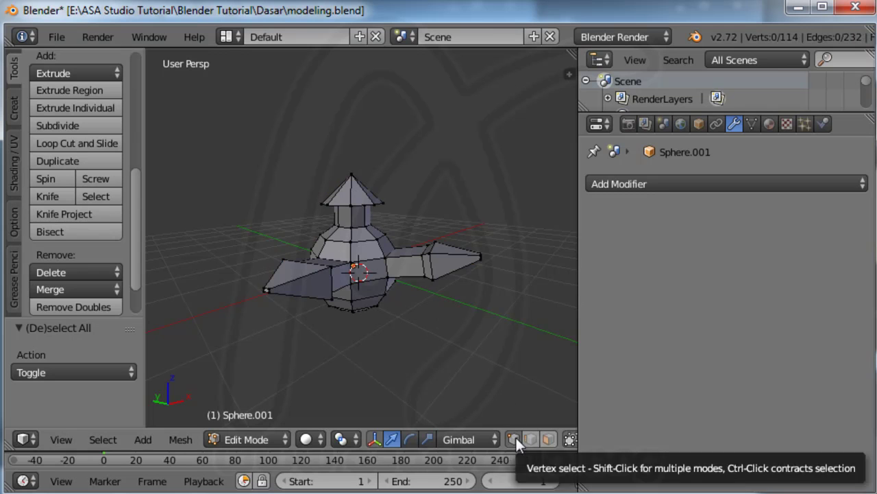
{"action": "key", "text": "a"}
{"action": "key", "text": "a"}
{"action": "key", "text": "a"}
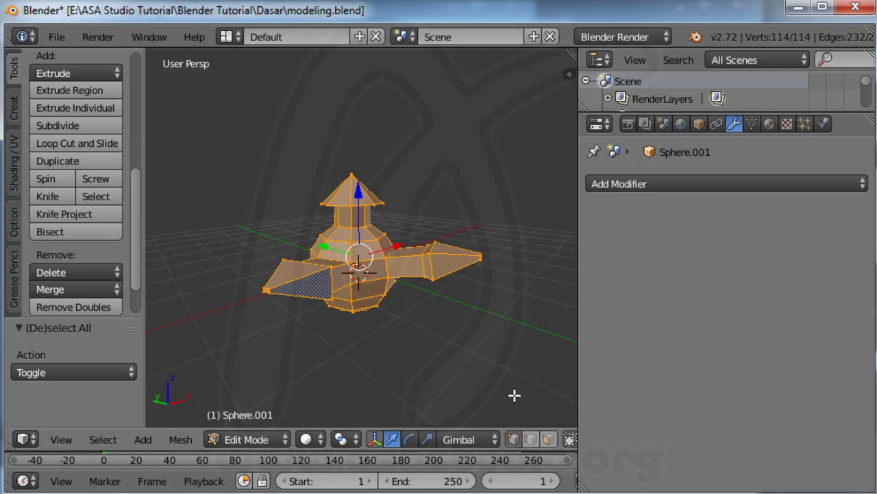
{"action": "left_click", "coordinate": [547, 439]}
{"action": "key", "text": "a"}
{"action": "key", "text": "a"}
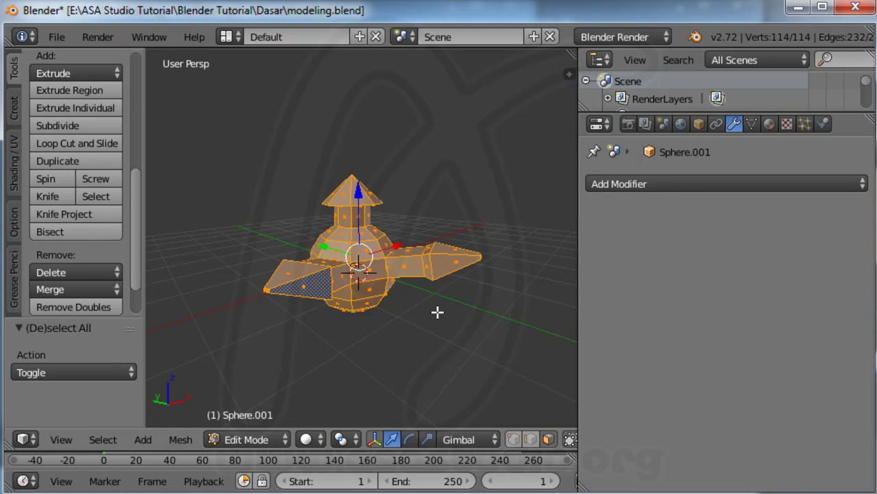
{"action": "left_click", "coordinate": [715, 182]}
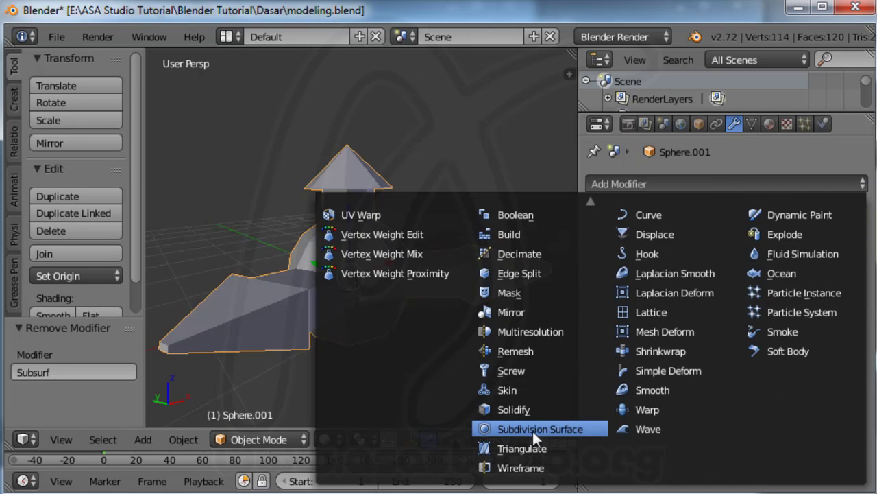
Step: Add a Subdivision Surface modifier at 2 view subdivisions, then a Bevel modifier of width 0.1000
{"action": "left_click", "coordinate": [533, 429]}
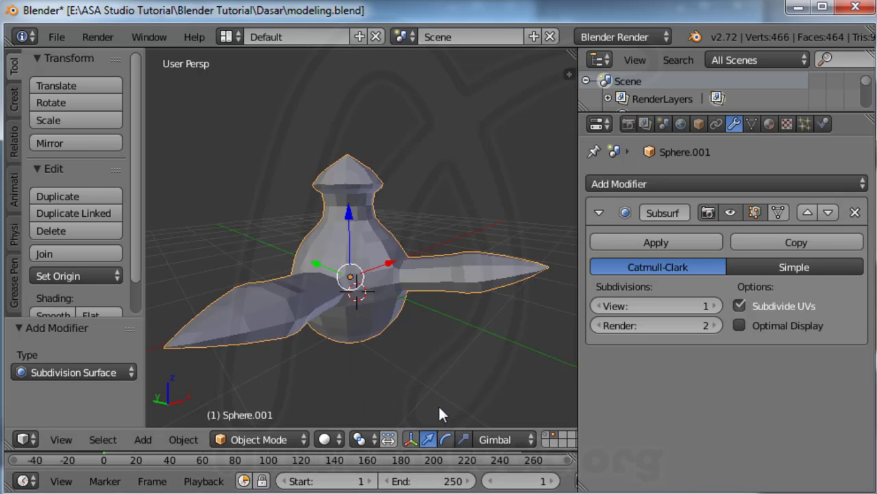
{"action": "left_click", "coordinate": [716, 305]}
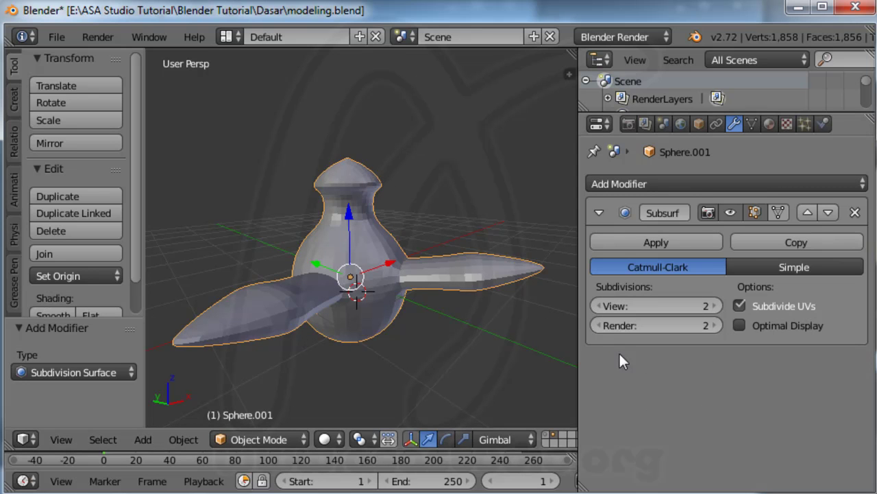
{"action": "left_click", "coordinate": [698, 184]}
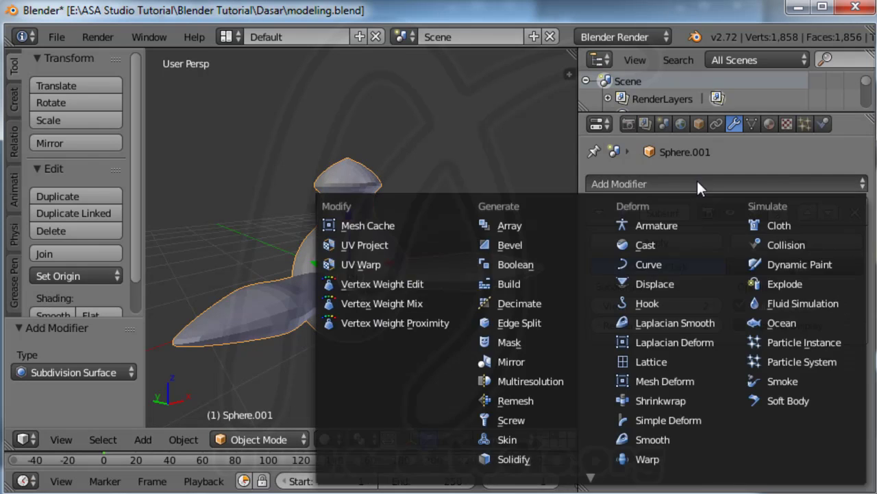
{"action": "left_click", "coordinate": [511, 244]}
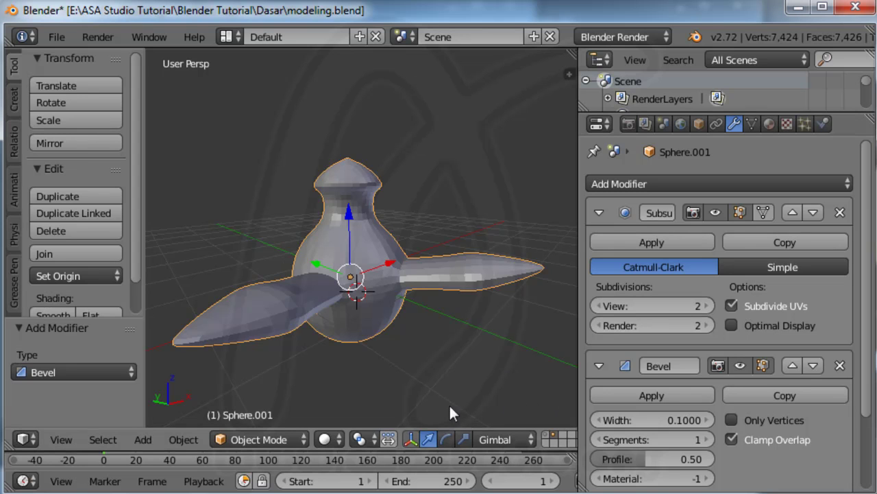
Step: Collapse both modifier panels and move Bevel above Subsurf in the stack
{"action": "left_click", "coordinate": [596, 362]}
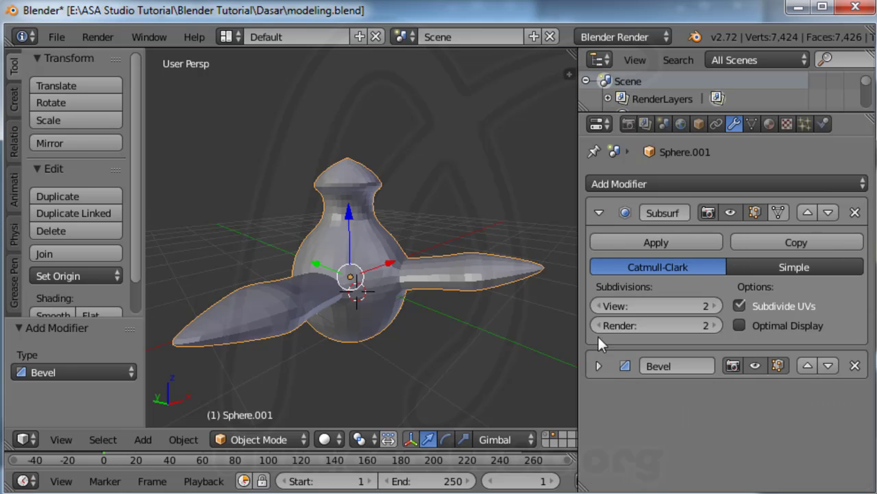
{"action": "left_click", "coordinate": [599, 213]}
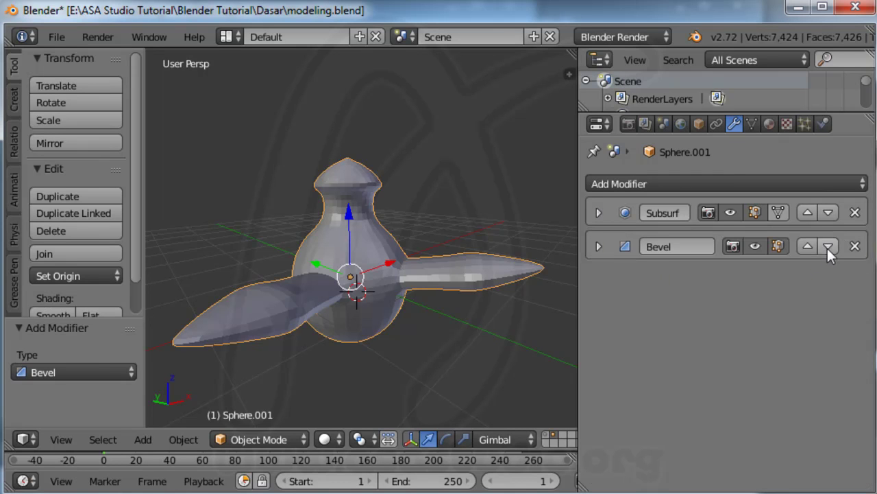
{"action": "left_click", "coordinate": [808, 246]}
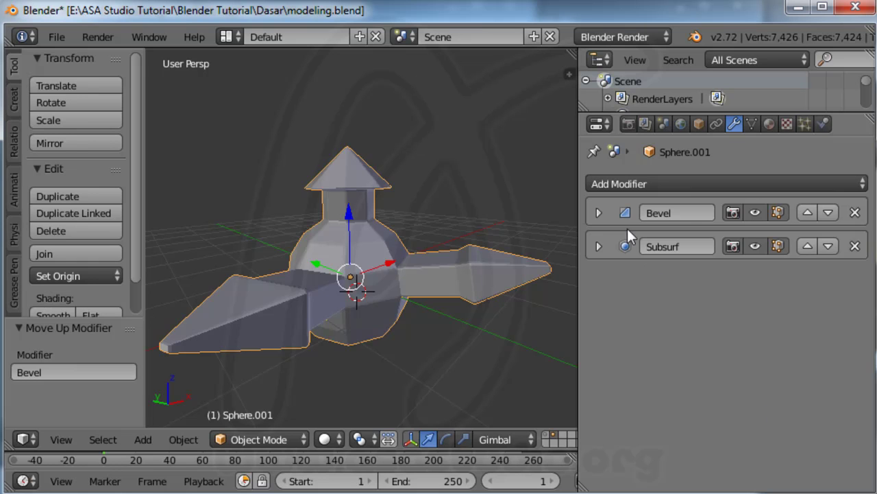
Step: Toggle Bevel's viewport and edit-mode display off and back on, leaving it enabled, then open Add Modifier
{"action": "left_click", "coordinate": [754, 212]}
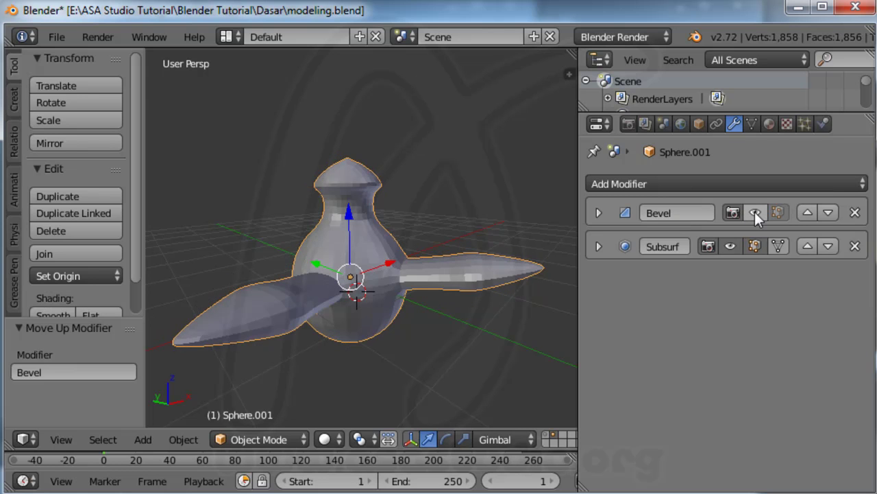
{"action": "left_click", "coordinate": [755, 212]}
{"action": "left_click", "coordinate": [777, 211]}
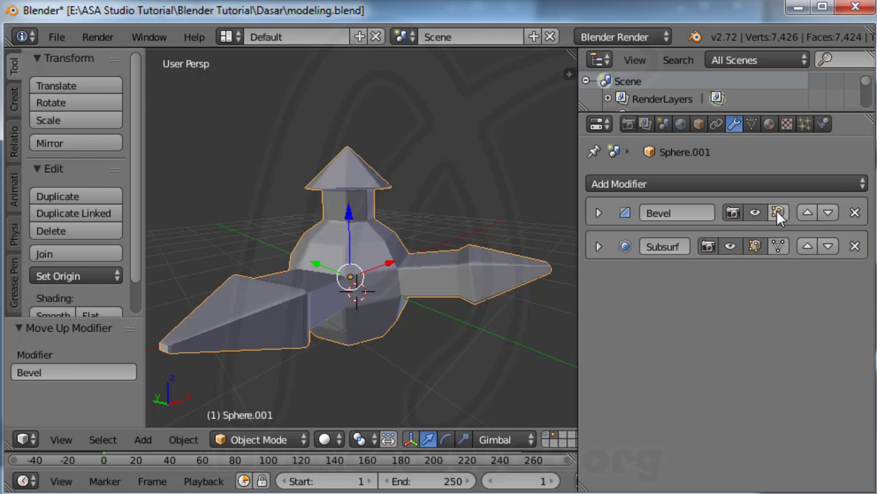
{"action": "left_click", "coordinate": [756, 211]}
{"action": "left_click", "coordinate": [755, 211]}
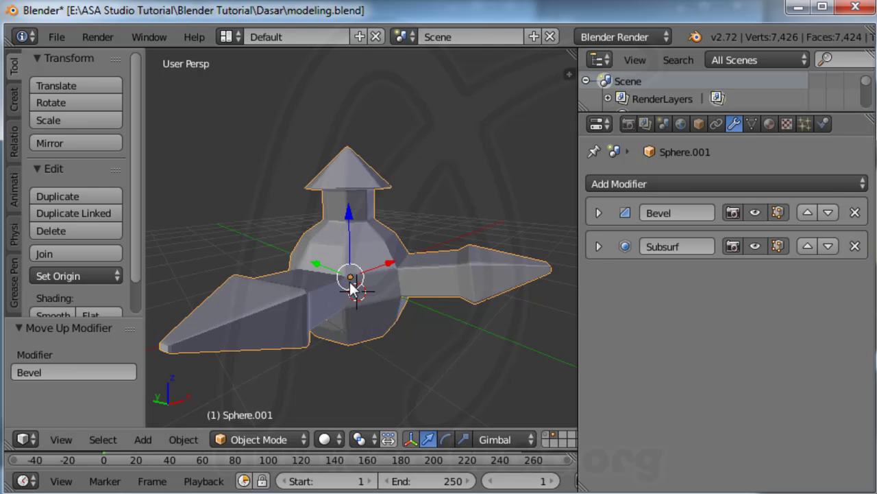
{"action": "left_click", "coordinate": [729, 180]}
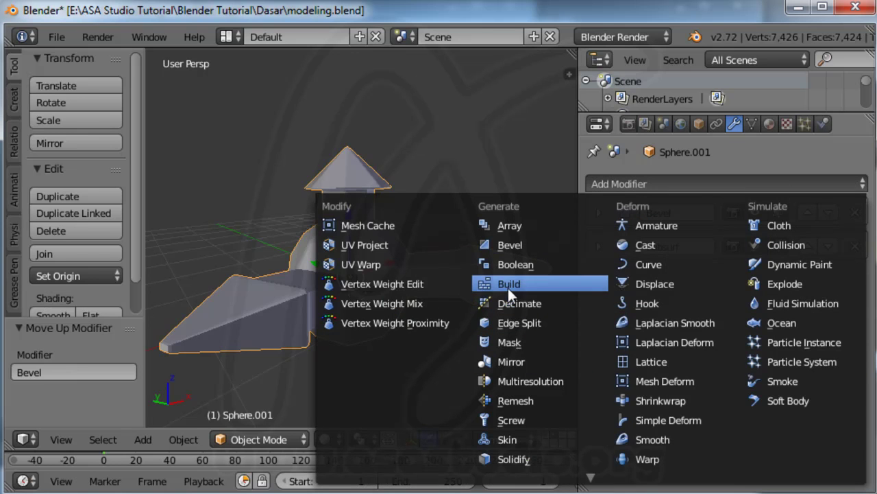
Step: Add a Mirror modifier mirroring across X, Y and Z, and orbit to view the spiky star
{"action": "left_click", "coordinate": [532, 359]}
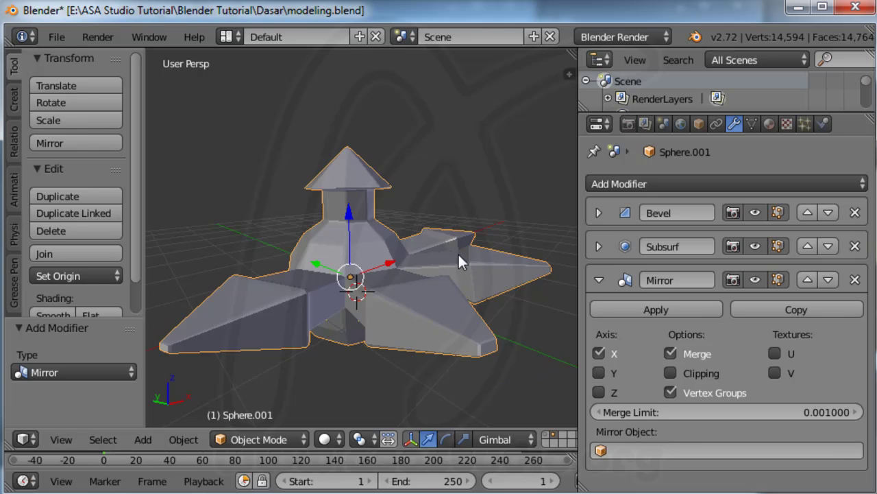
{"action": "left_click", "coordinate": [597, 372]}
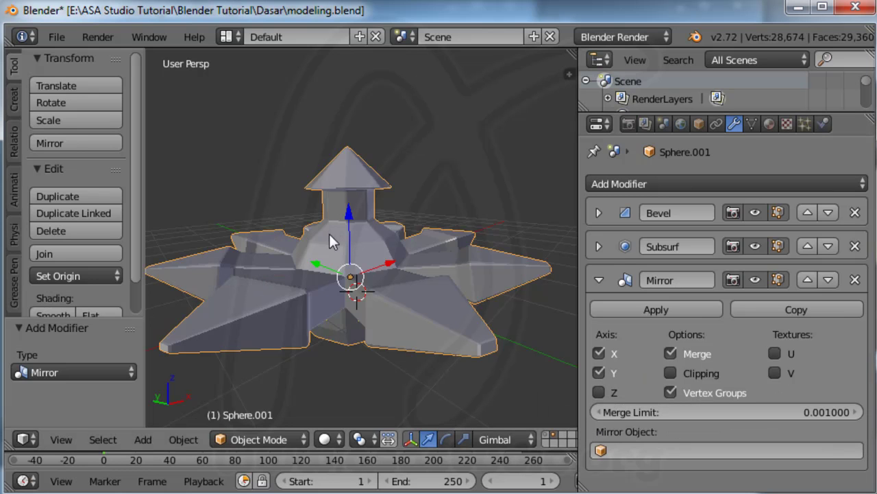
{"action": "left_click", "coordinate": [597, 392]}
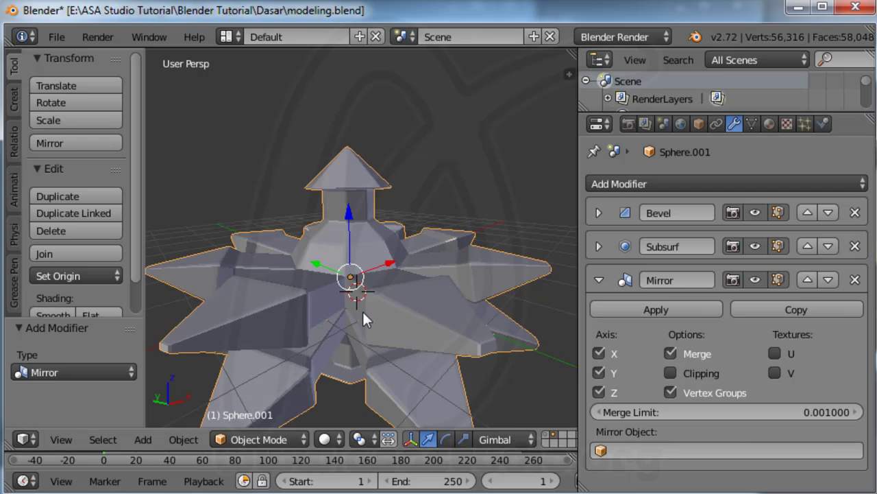
{"action": "scroll", "coordinate": [374, 251], "scroll_direction": "down", "scroll_amount": 2}
{"action": "scroll", "coordinate": [371, 250], "scroll_direction": "down", "scroll_amount": 2}
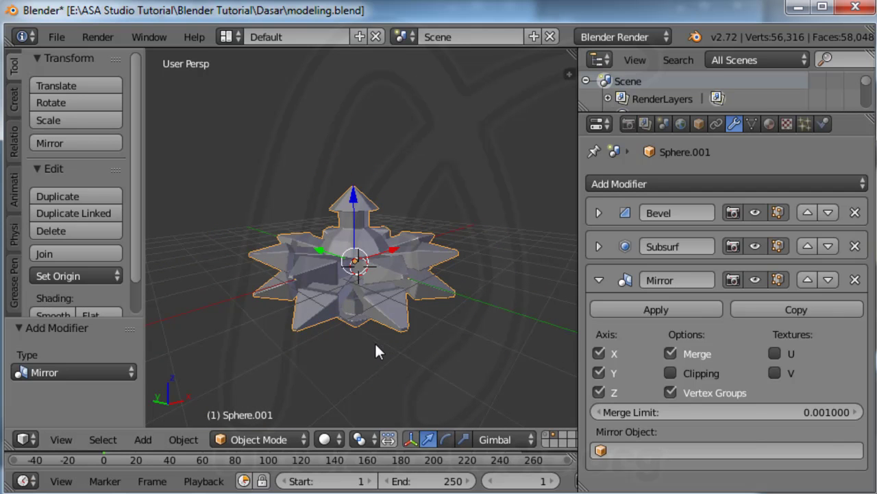
{"action": "mouse_move", "coordinate": [394, 275]}
{"action": "middle_mouse_down"}
{"action": "mouse_move", "coordinate": [517, 178]}
{"action": "mouse_move", "coordinate": [552, 221]}
{"action": "mouse_move", "coordinate": [154, 241]}
{"action": "mouse_move", "coordinate": [391, 255]}
{"action": "middle_mouse_up"}
{"action": "mouse_move", "coordinate": [307, 231]}
{"action": "middle_mouse_down"}
{"action": "mouse_move", "coordinate": [373, 188]}
{"action": "mouse_move", "coordinate": [464, 169]}
{"action": "mouse_move", "coordinate": [515, 222]}
{"action": "mouse_move", "coordinate": [525, 265]}
{"action": "mouse_move", "coordinate": [525, 225]}
{"action": "middle_mouse_up"}
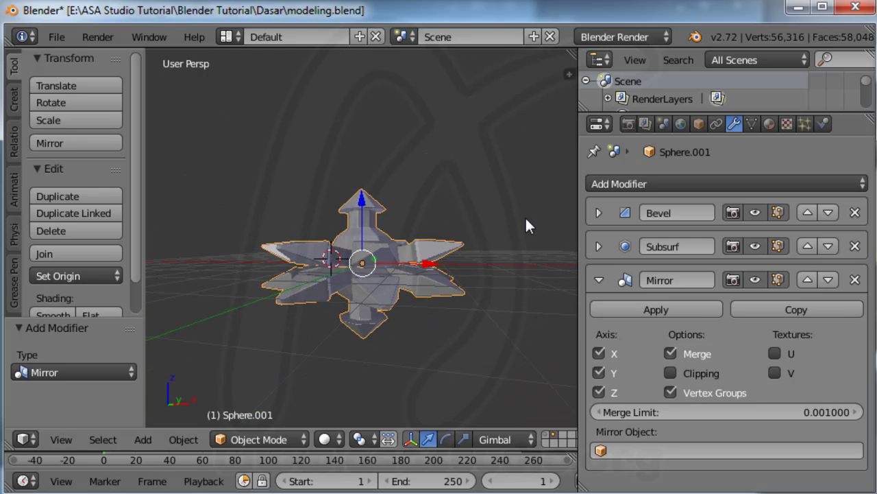
Step: Collapse Mirror and add a second Subdivision Surface, Subsurf.001, at 2 view subdivisions via Ctrl+2
{"action": "left_click", "coordinate": [600, 280]}
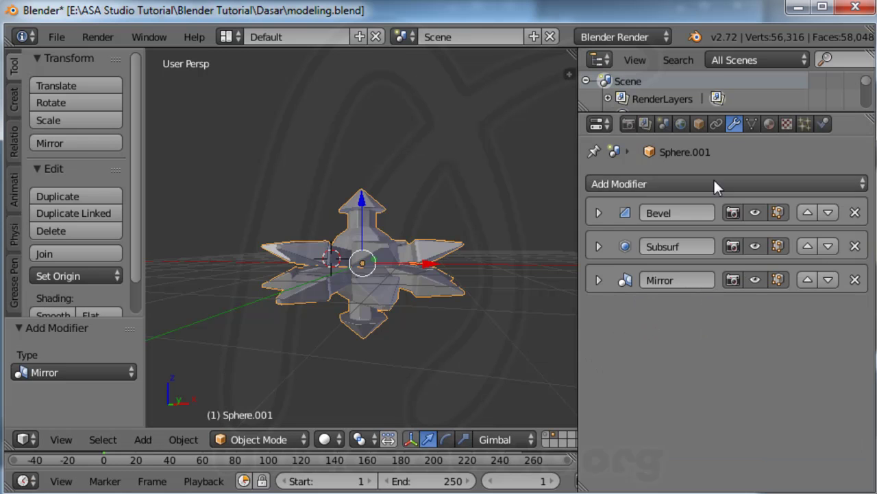
{"action": "left_click", "coordinate": [714, 182]}
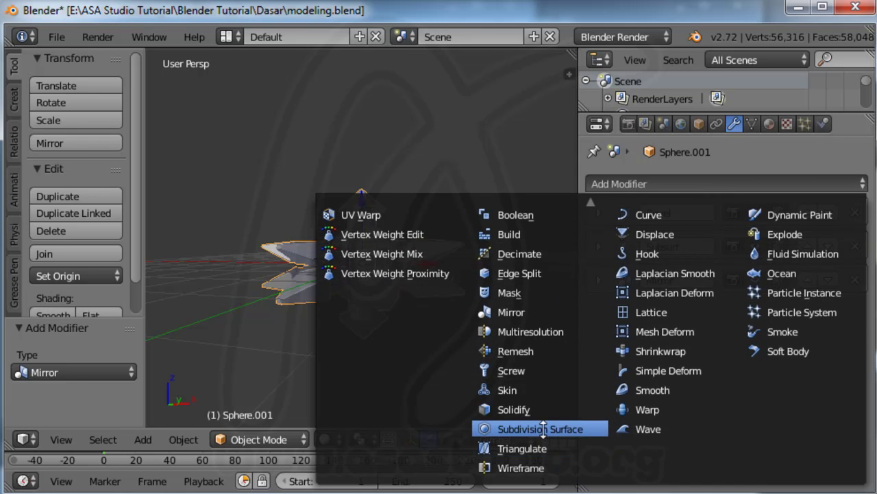
{"action": "left_click", "coordinate": [543, 429]}
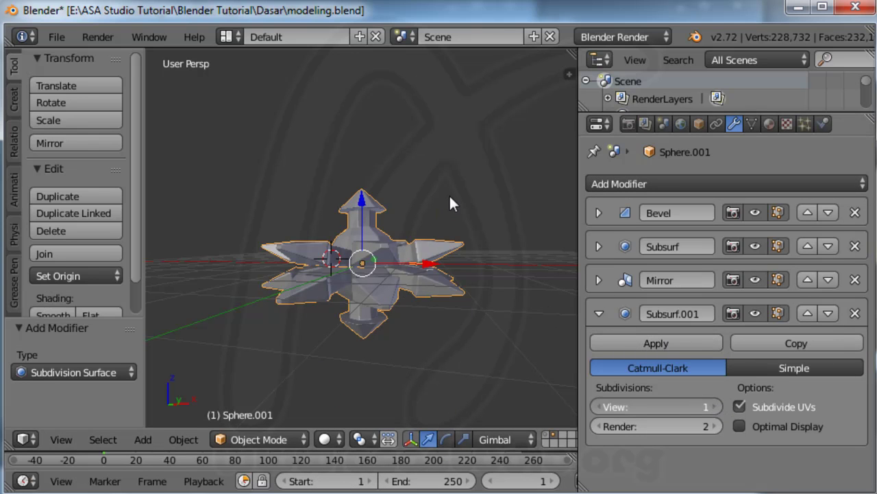
{"action": "key", "text": "ctrl+2"}
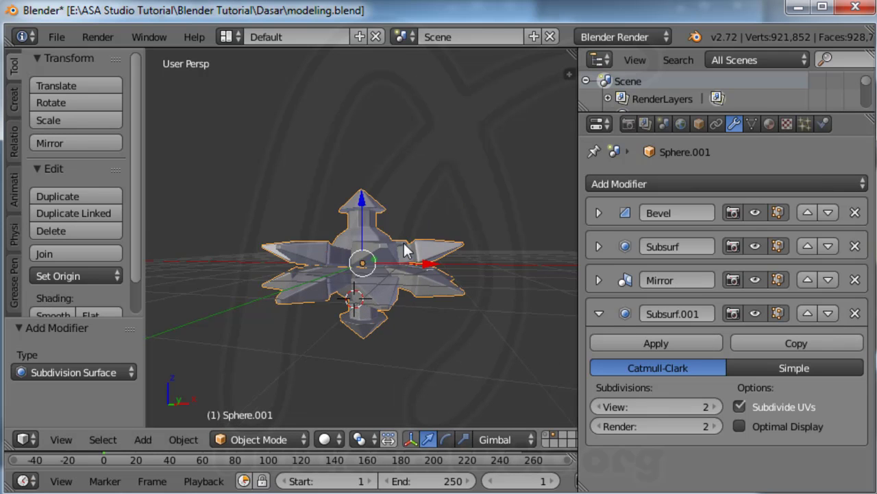
{"action": "middle_click_drag", "start_coordinate": [403, 240], "coordinate": [388, 291]}
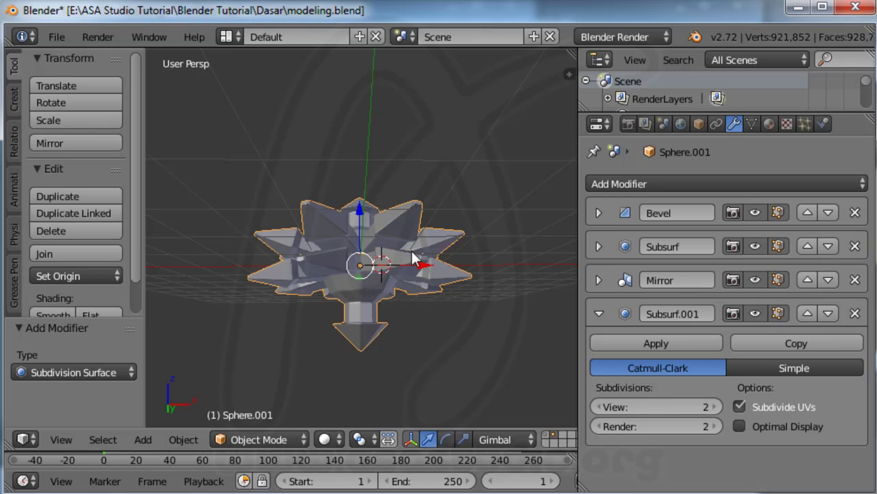
{"action": "middle_click_drag", "start_coordinate": [325, 226], "coordinate": [318, 228]}
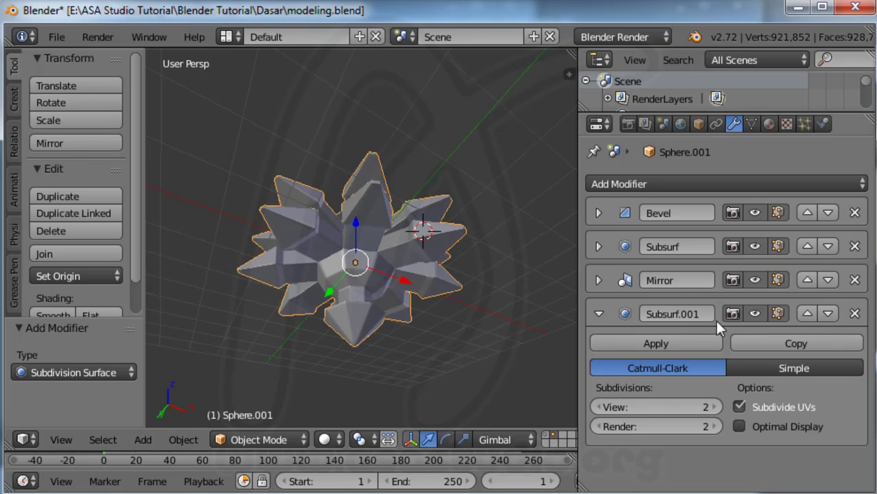
Step: Delete Subsurf.001 and toggle Mirror's X and Y axis checkboxes, then orbit to inspect the result
{"action": "left_click", "coordinate": [855, 313]}
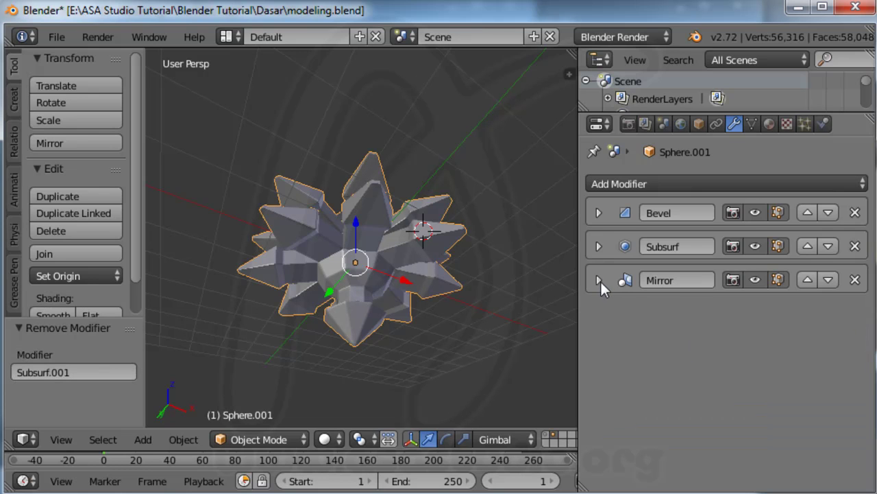
{"action": "left_click", "coordinate": [599, 280]}
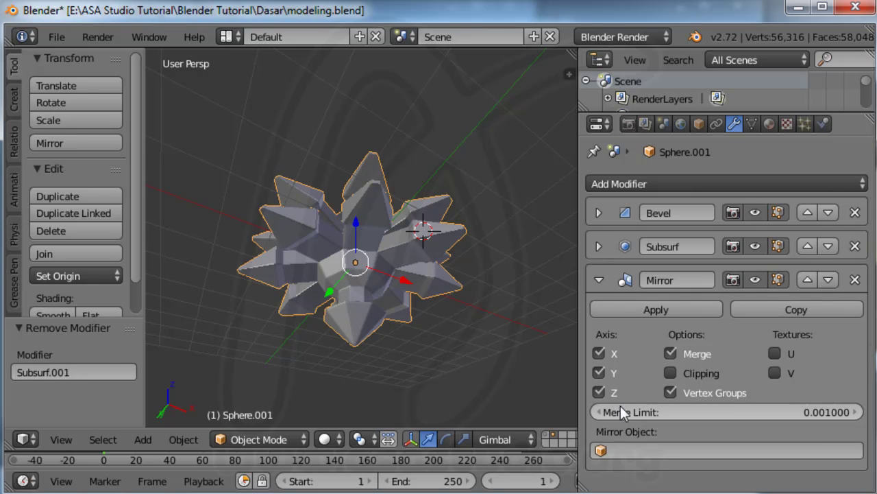
{"action": "left_click", "coordinate": [598, 353]}
{"action": "left_click", "coordinate": [597, 371]}
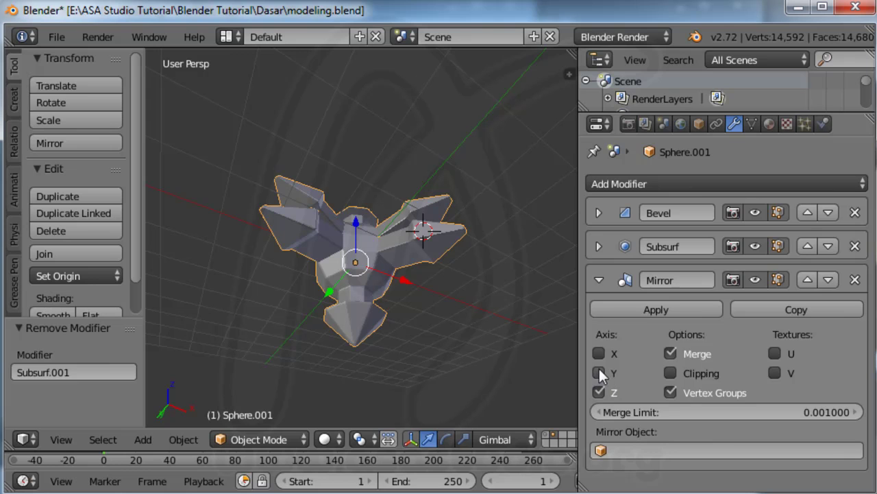
{"action": "left_click", "coordinate": [598, 353]}
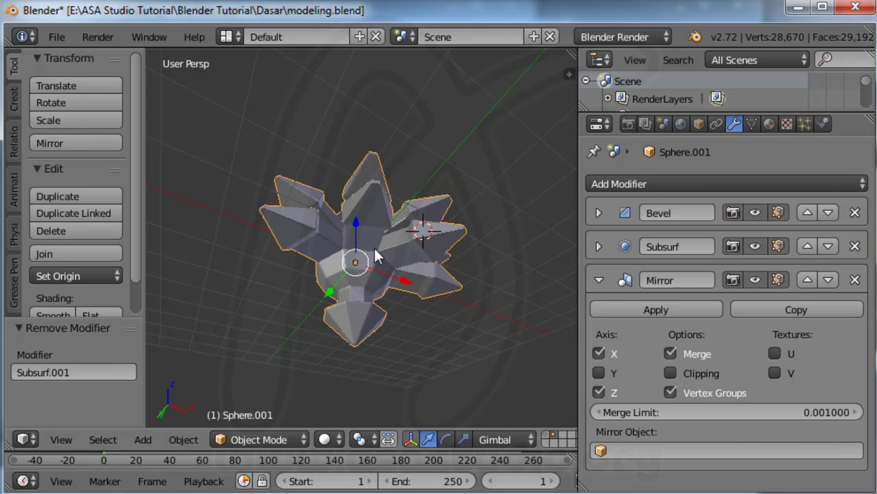
{"action": "mouse_move", "coordinate": [374, 248]}
{"action": "middle_mouse_down"}
{"action": "mouse_move", "coordinate": [432, 283]}
{"action": "mouse_move", "coordinate": [503, 296]}
{"action": "mouse_move", "coordinate": [526, 354]}
{"action": "mouse_move", "coordinate": [440, 377]}
{"action": "mouse_move", "coordinate": [517, 362]}
{"action": "mouse_move", "coordinate": [511, 399]}
{"action": "mouse_move", "coordinate": [574, 383]}
{"action": "middle_mouse_up"}
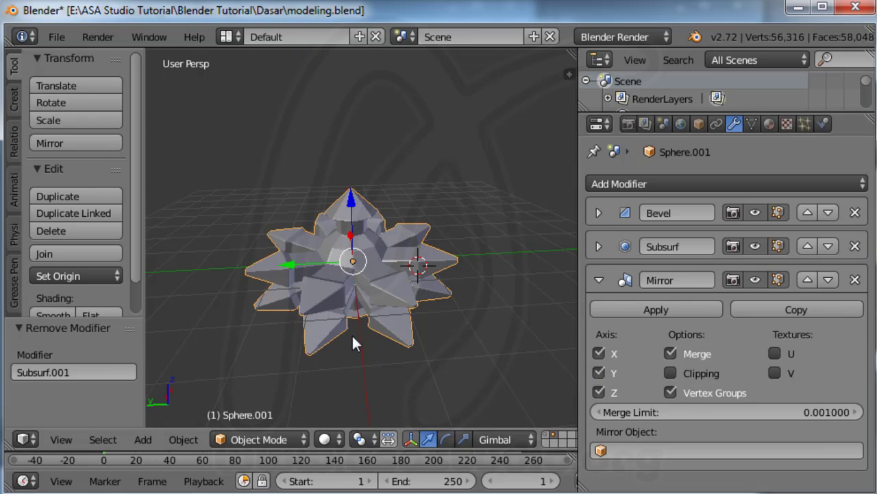
{"action": "mouse_move", "coordinate": [322, 240]}
{"action": "middle_mouse_down"}
{"action": "mouse_move", "coordinate": [490, 203]}
{"action": "mouse_move", "coordinate": [473, 345]}
{"action": "mouse_move", "coordinate": [248, 320]}
{"action": "mouse_move", "coordinate": [328, 171]}
{"action": "middle_mouse_up"}
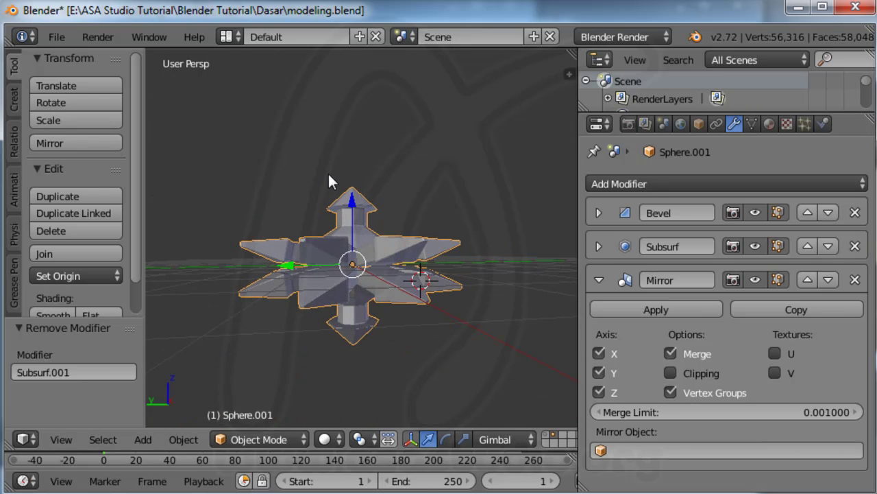
Step: Apply the Mirror and then the Subsurf modifier, leaving only Bevel at 53,680 vertices
{"action": "left_click", "coordinate": [599, 280]}
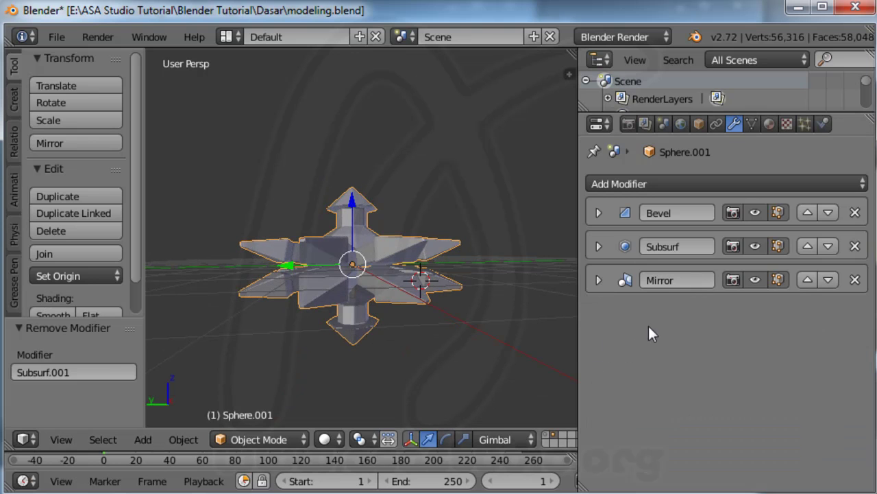
{"action": "left_click", "coordinate": [598, 280]}
{"action": "left_click", "coordinate": [654, 307]}
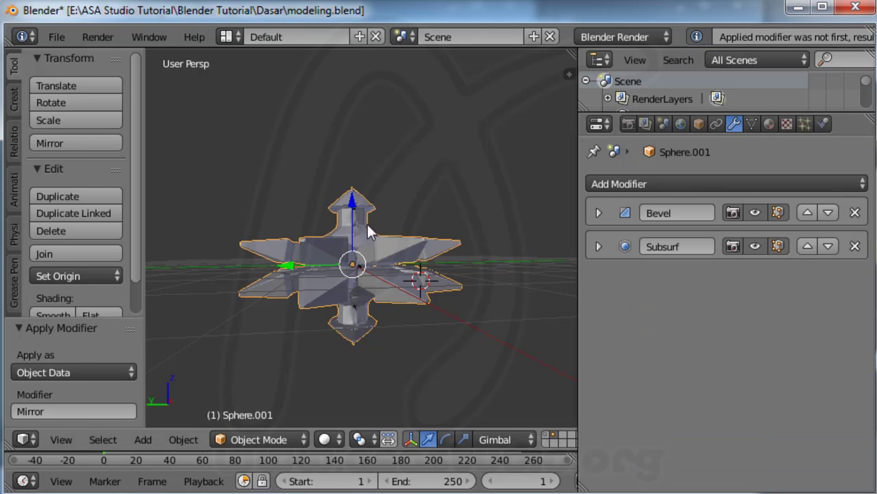
{"action": "left_click", "coordinate": [600, 247]}
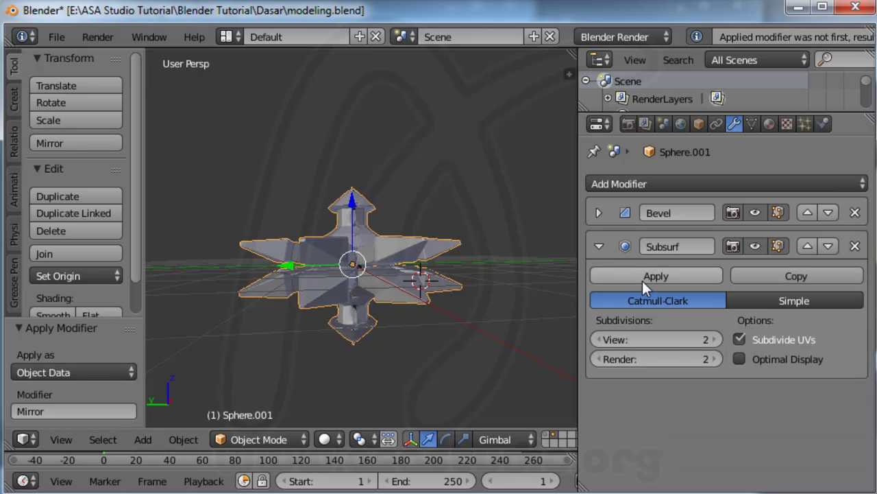
{"action": "left_click", "coordinate": [594, 276]}
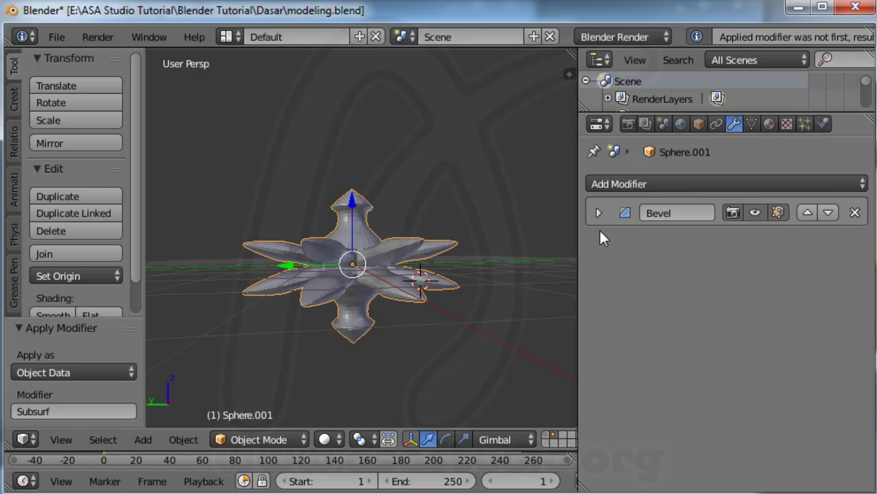
{"action": "left_click", "coordinate": [599, 212]}
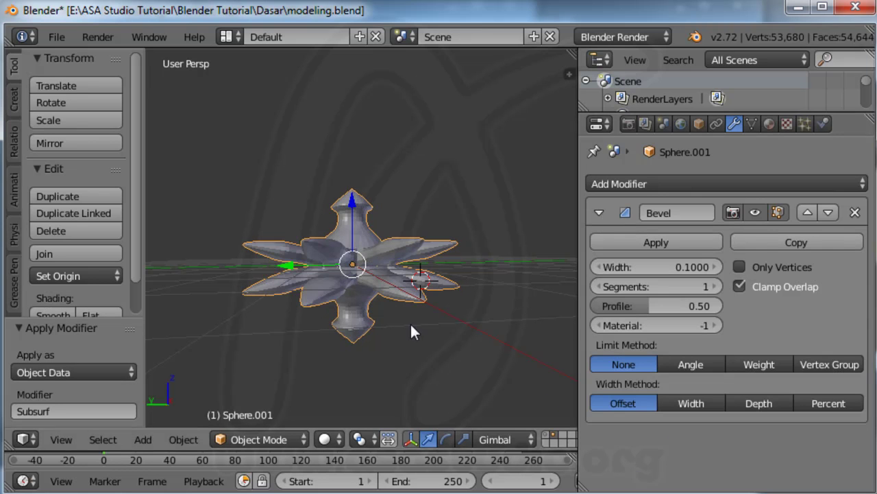
{"action": "left_click", "coordinate": [599, 214]}
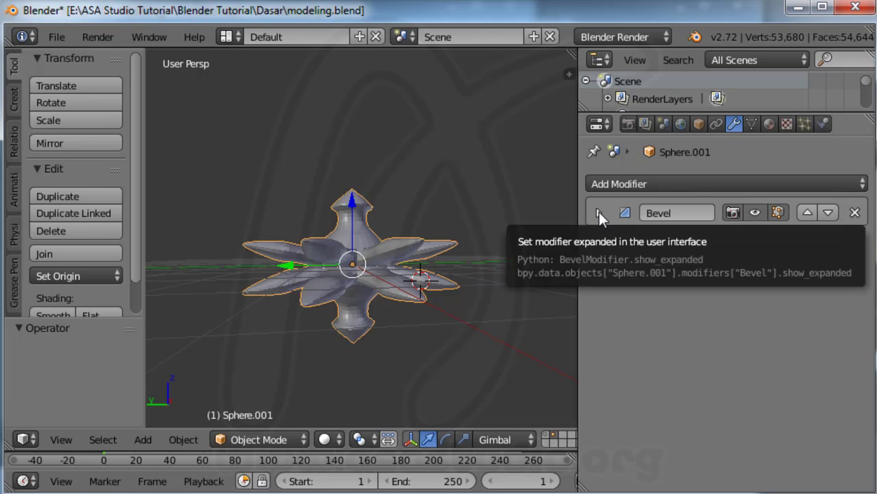
Step: Add a Subsurf modifier with Ctrl+2 and apply Bevel, emptying the stack at 50,180 vertices
{"action": "key", "text": "ctrl+2"}
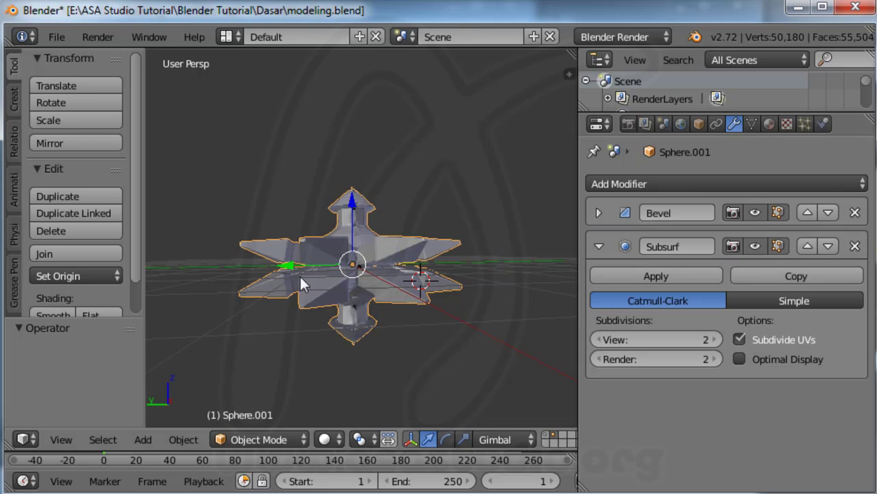
{"action": "left_click", "coordinate": [597, 211]}
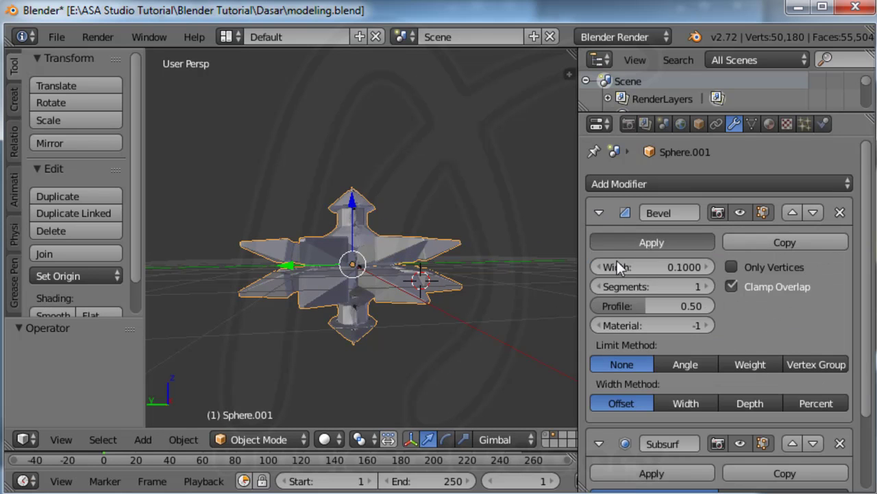
{"action": "left_click", "coordinate": [640, 244]}
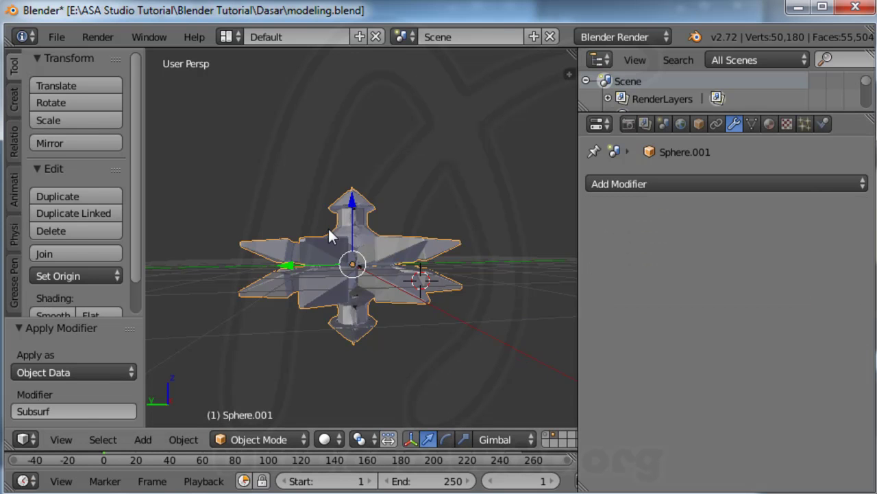
{"action": "mouse_move", "coordinate": [329, 231]}
{"action": "middle_mouse_down"}
{"action": "mouse_move", "coordinate": [497, 302]}
{"action": "mouse_move", "coordinate": [421, 374]}
{"action": "mouse_move", "coordinate": [218, 253]}
{"action": "mouse_move", "coordinate": [251, 180]}
{"action": "mouse_move", "coordinate": [436, 184]}
{"action": "mouse_move", "coordinate": [470, 263]}
{"action": "mouse_move", "coordinate": [467, 309]}
{"action": "middle_mouse_up"}
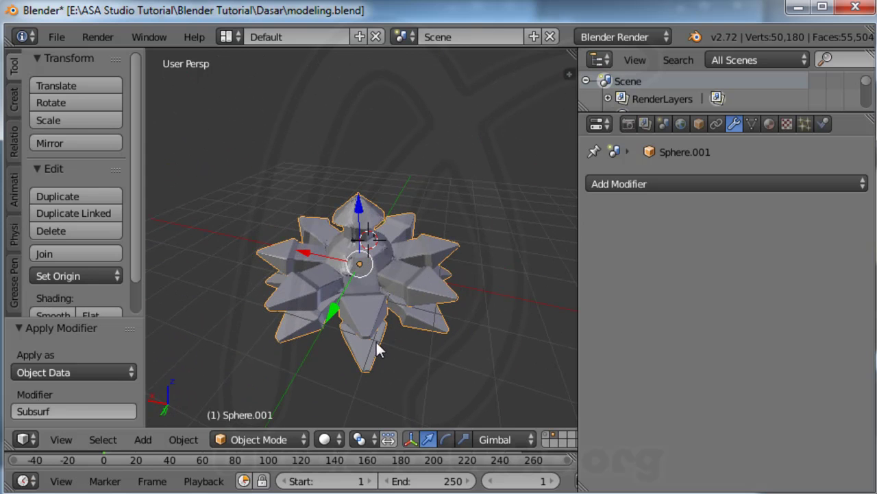
Step: Switch Sphere.001 into Edit Mode and orbit to a top-down view of the mesh
{"action": "left_click", "coordinate": [286, 441]}
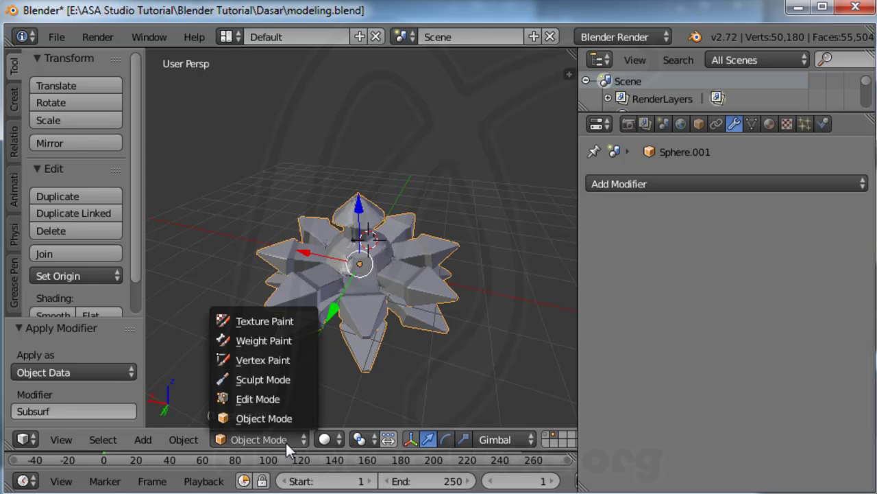
{"action": "key", "text": "Tab"}
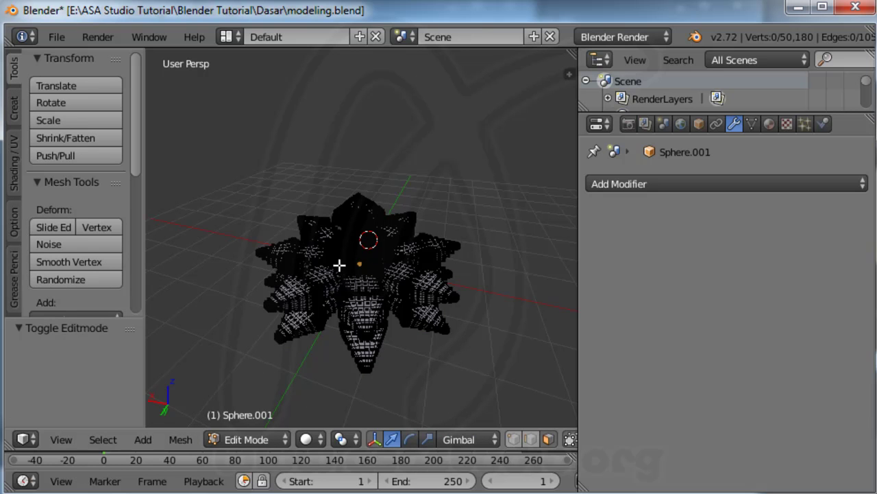
{"action": "mouse_move", "coordinate": [341, 260]}
{"action": "middle_mouse_down"}
{"action": "mouse_move", "coordinate": [471, 195]}
{"action": "mouse_move", "coordinate": [274, 298]}
{"action": "mouse_move", "coordinate": [261, 325]}
{"action": "middle_mouse_up"}
{"action": "mouse_move", "coordinate": [356, 267]}
{"action": "middle_mouse_down"}
{"action": "mouse_move", "coordinate": [290, 282]}
{"action": "mouse_move", "coordinate": [276, 310]}
{"action": "middle_mouse_up"}
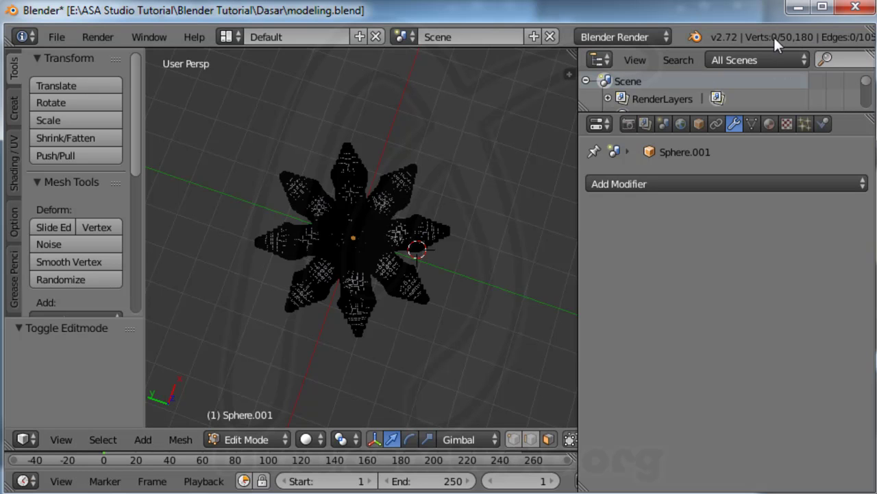
Step: Inspect the 50,180-vertex wireframe from tilted side, front and slightly overhead angles
{"action": "middle_click_drag", "start_coordinate": [798, 33], "coordinate": [423, 43]}
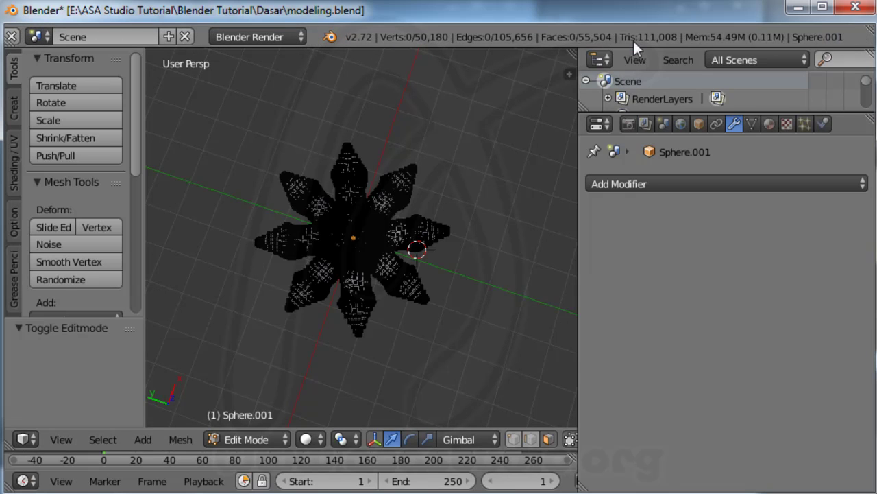
{"action": "middle_click_drag", "start_coordinate": [633, 39], "coordinate": [556, 41]}
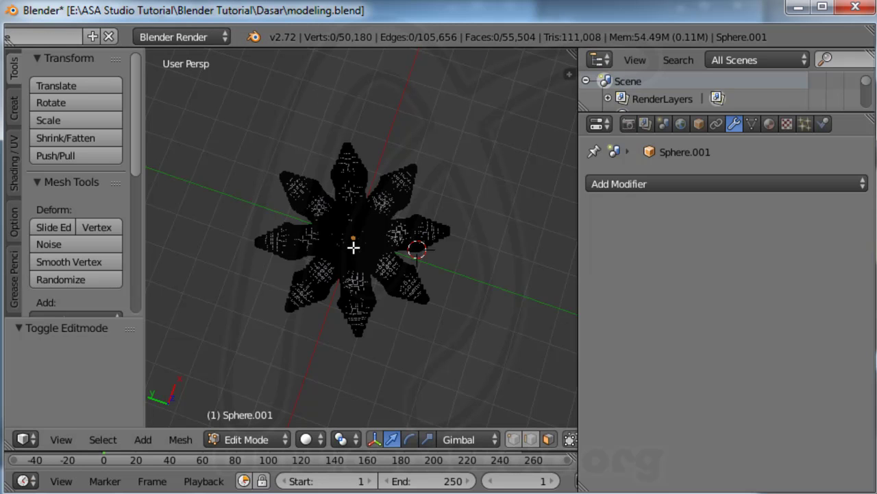
{"action": "middle_click_drag", "start_coordinate": [353, 246], "coordinate": [405, 175]}
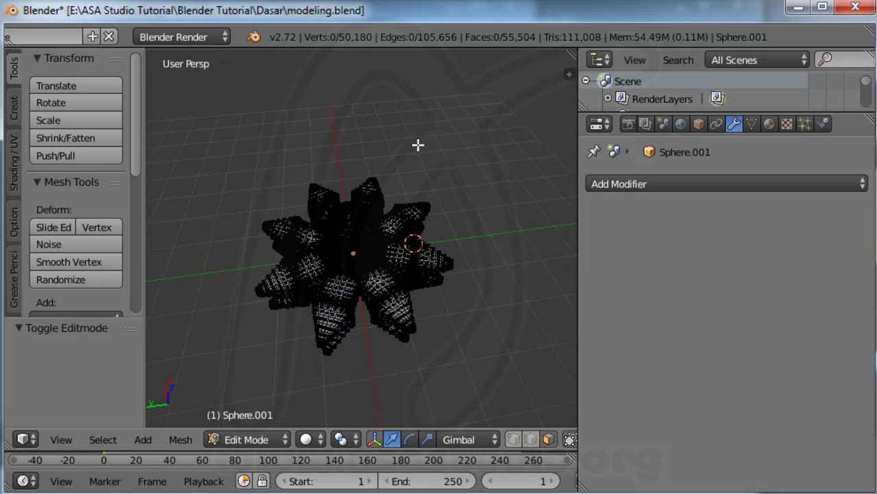
{"action": "middle_click_drag", "start_coordinate": [352, 263], "coordinate": [355, 242]}
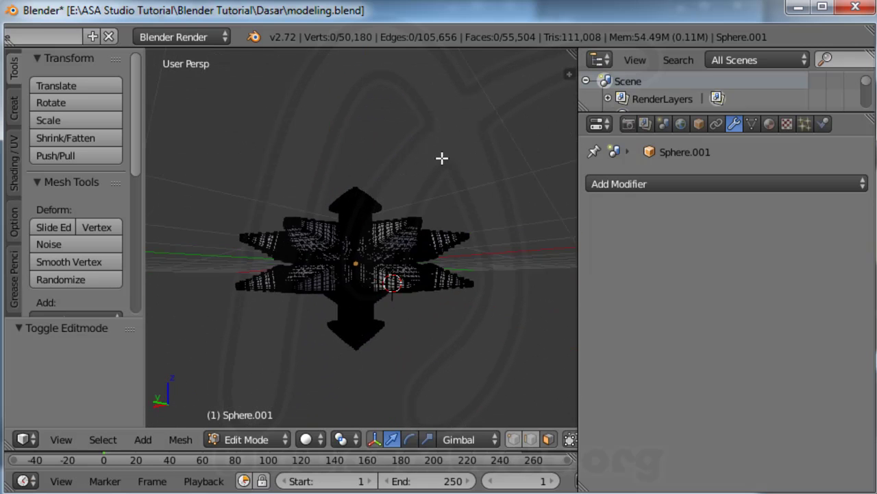
{"action": "mouse_move", "coordinate": [443, 235]}
{"action": "middle_mouse_down"}
{"action": "mouse_move", "coordinate": [478, 233]}
{"action": "mouse_move", "coordinate": [454, 318]}
{"action": "middle_mouse_up"}
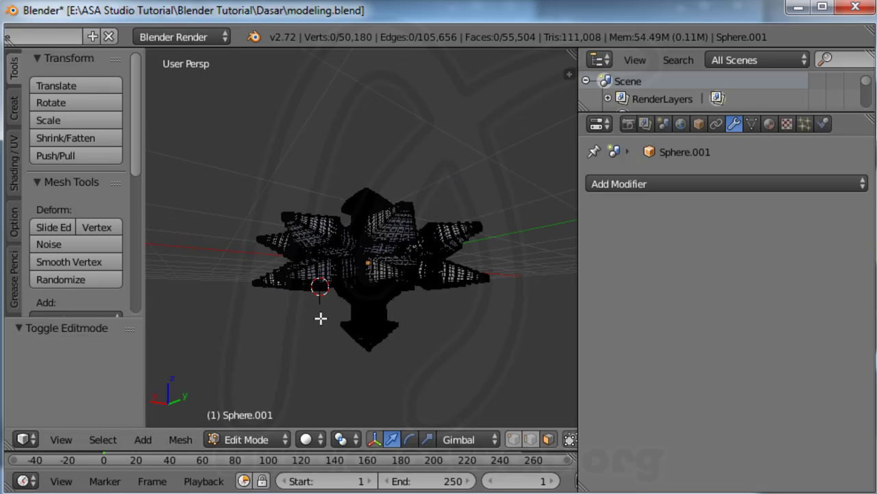
{"action": "right_click", "coordinate": [394, 315]}
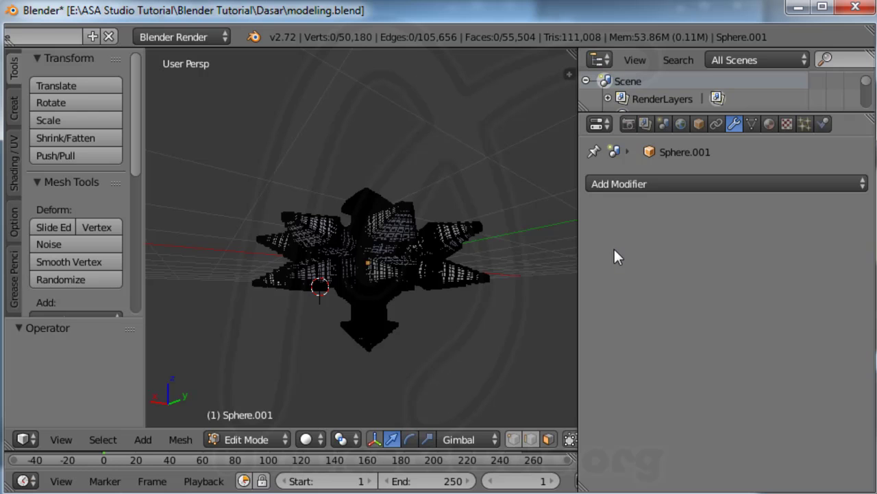
{"action": "left_click", "coordinate": [282, 435]}
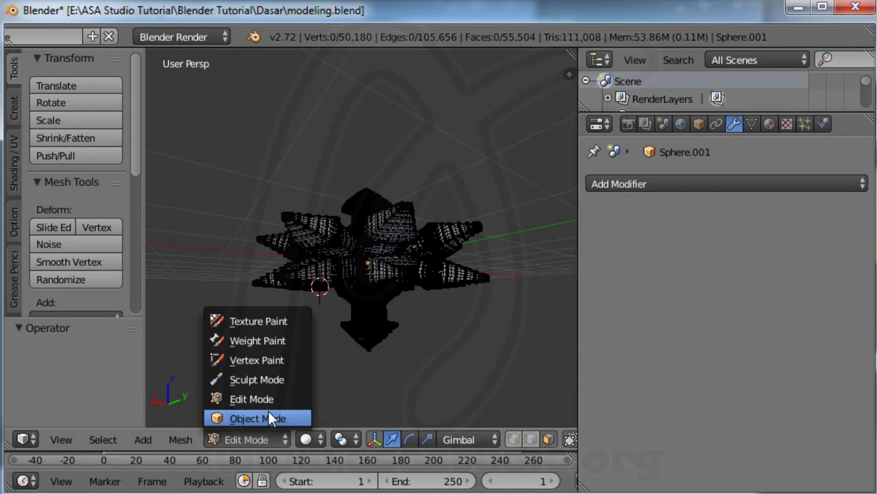
Step: In Object Mode, restore Subsurf, hide Subsurf and Bevel in the viewport, then enter Edit Mode
{"action": "left_click", "coordinate": [270, 417]}
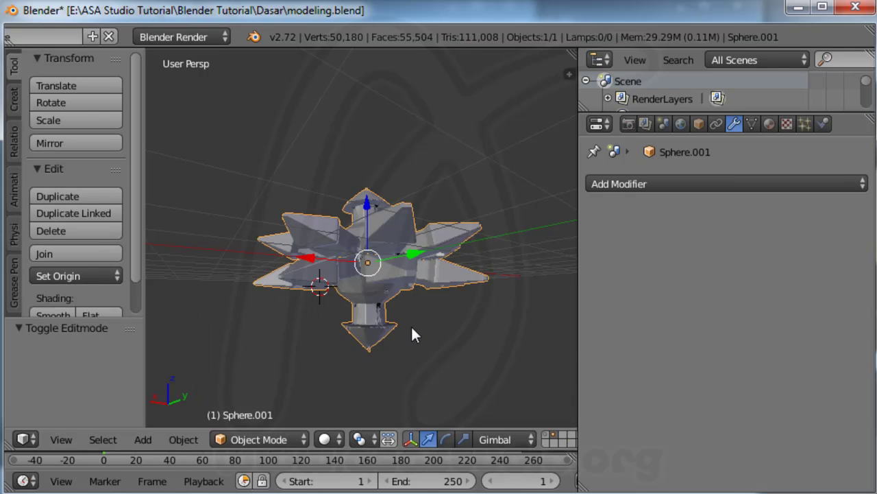
{"action": "key", "text": "ctrl+2"}
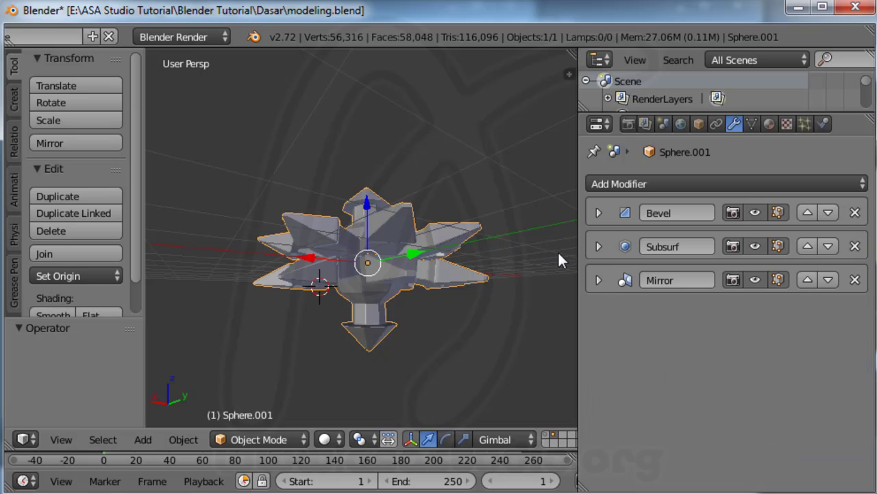
{"action": "left_click", "coordinate": [755, 241]}
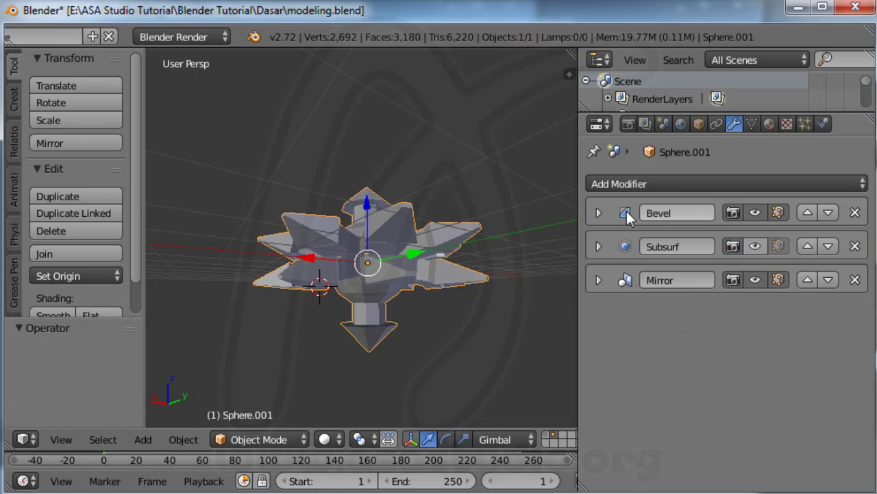
{"action": "left_click", "coordinate": [755, 211]}
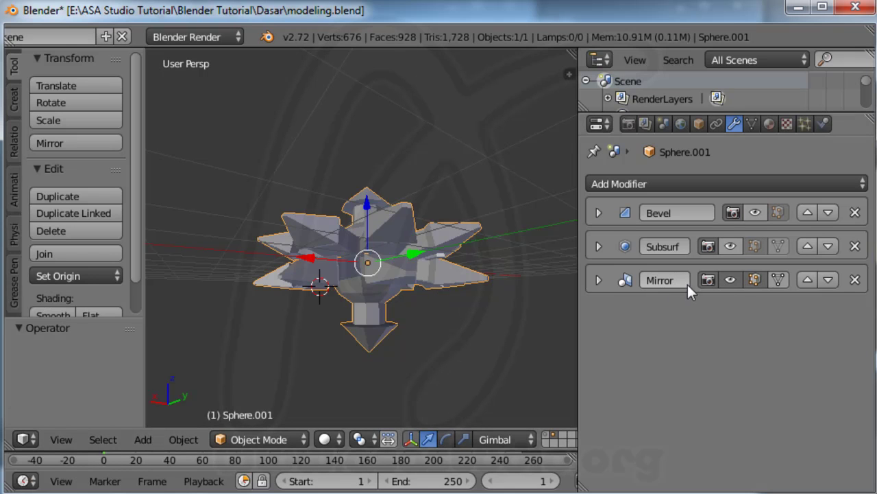
{"action": "left_click", "coordinate": [246, 439]}
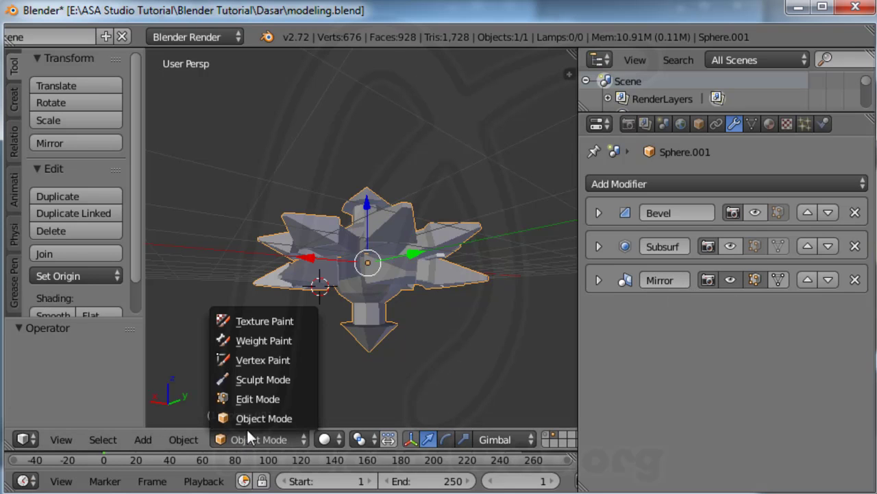
{"action": "left_click", "coordinate": [246, 401]}
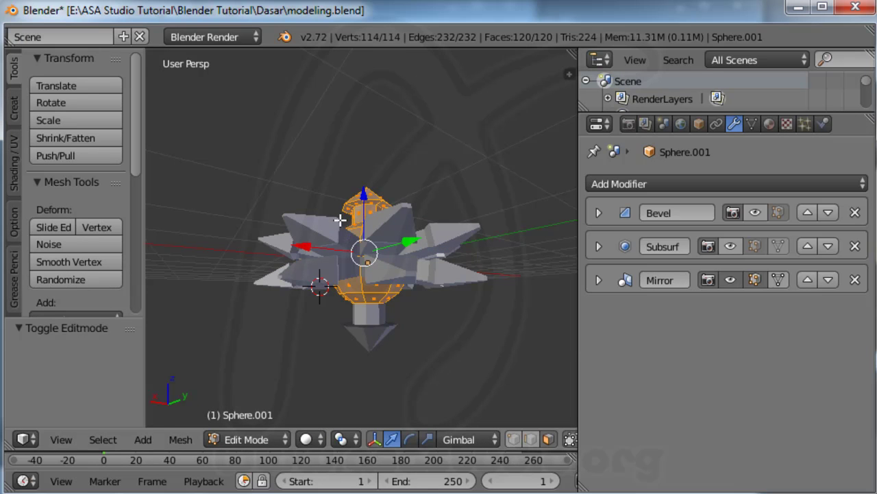
Step: Orbit the view from higher up, then to a lower, side-on angle of the mesh
{"action": "middle_click_drag", "start_coordinate": [341, 216], "coordinate": [394, 362]}
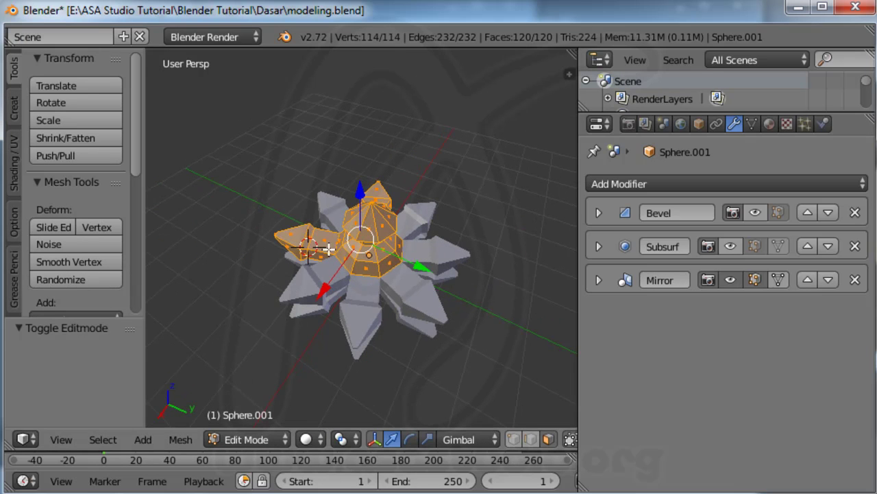
{"action": "mouse_move", "coordinate": [433, 253]}
{"action": "middle_mouse_down"}
{"action": "mouse_move", "coordinate": [433, 188]}
{"action": "mouse_move", "coordinate": [446, 268]}
{"action": "middle_mouse_up"}
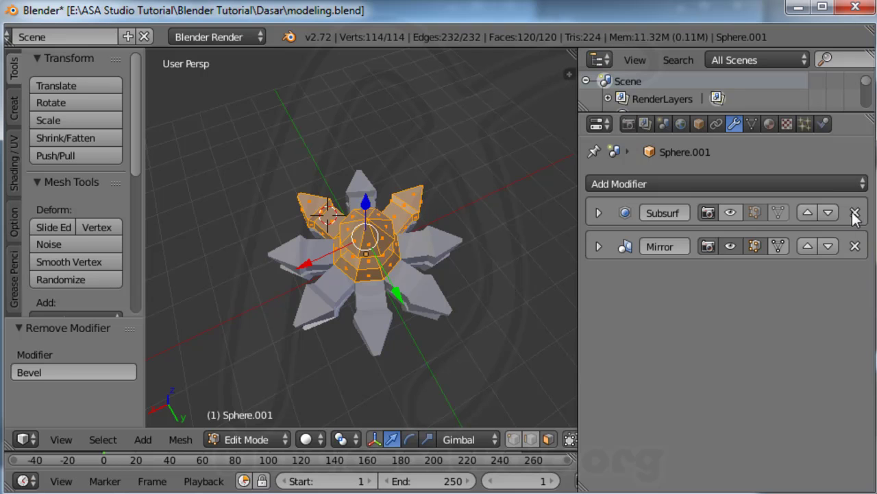
Step: Remove the Subsurf modifier and deselect all; applying Mirror is refused in Edit Mode
{"action": "left_click", "coordinate": [855, 212]}
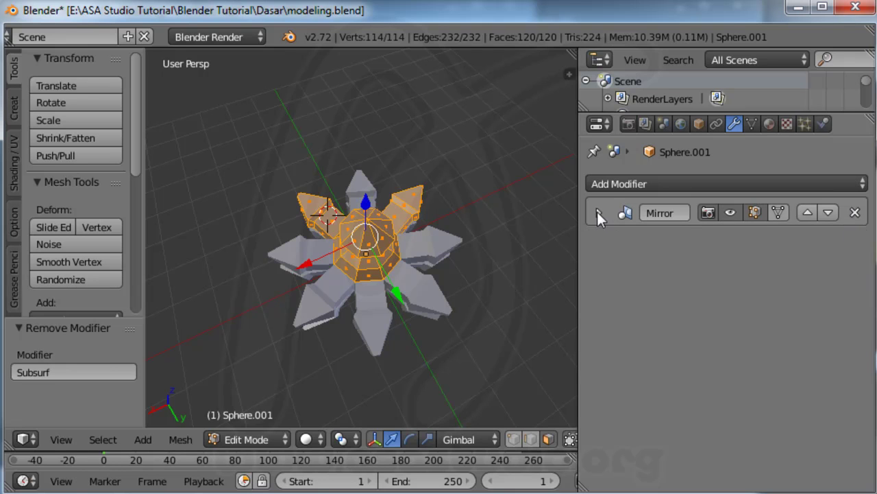
{"action": "left_click", "coordinate": [598, 211]}
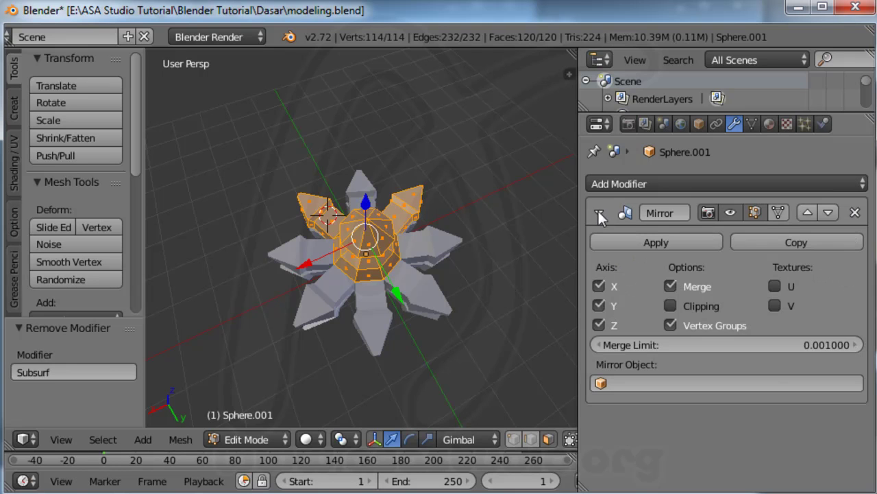
{"action": "left_click", "coordinate": [635, 242]}
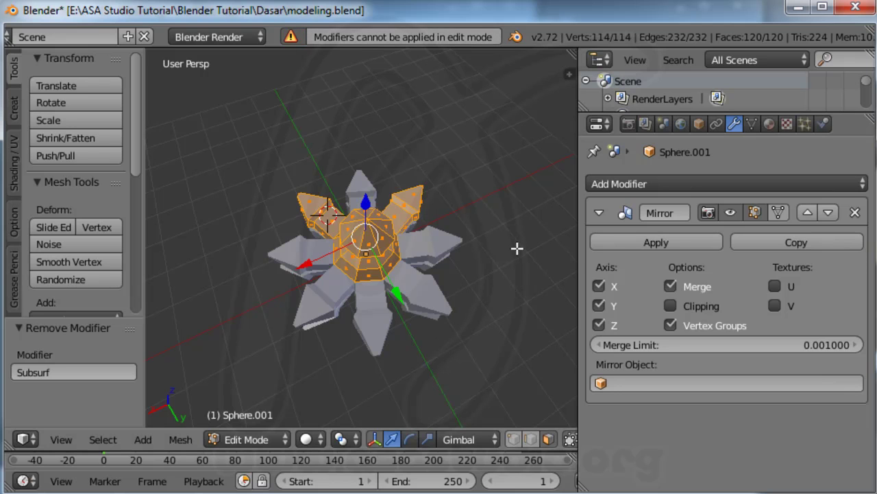
{"action": "left_click", "coordinate": [637, 243]}
{"action": "key", "text": "a"}
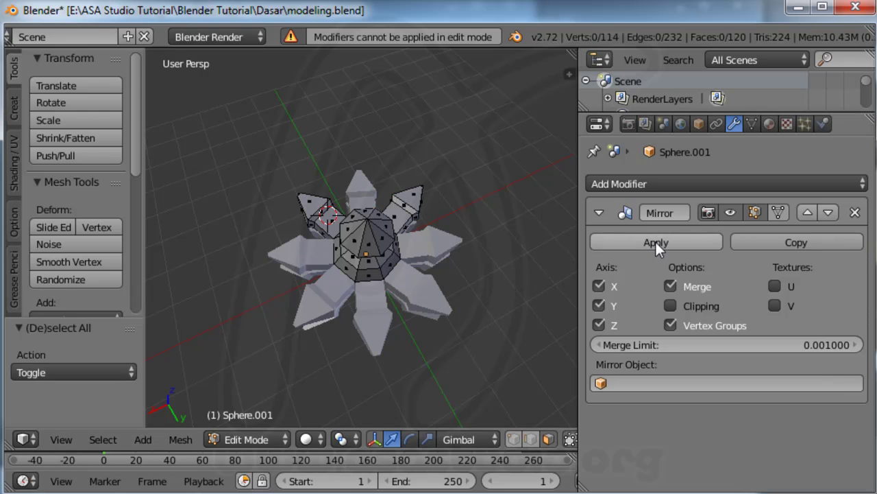
{"action": "left_click", "coordinate": [655, 240]}
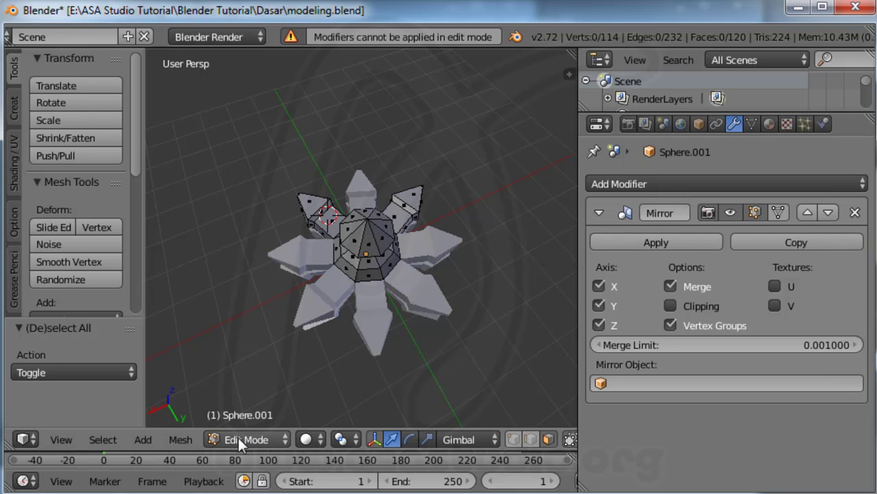
Step: Apply the Mirror modifier to Sphere.001, emptying its stack with a 676-vertex mesh
{"action": "left_click", "coordinate": [262, 438]}
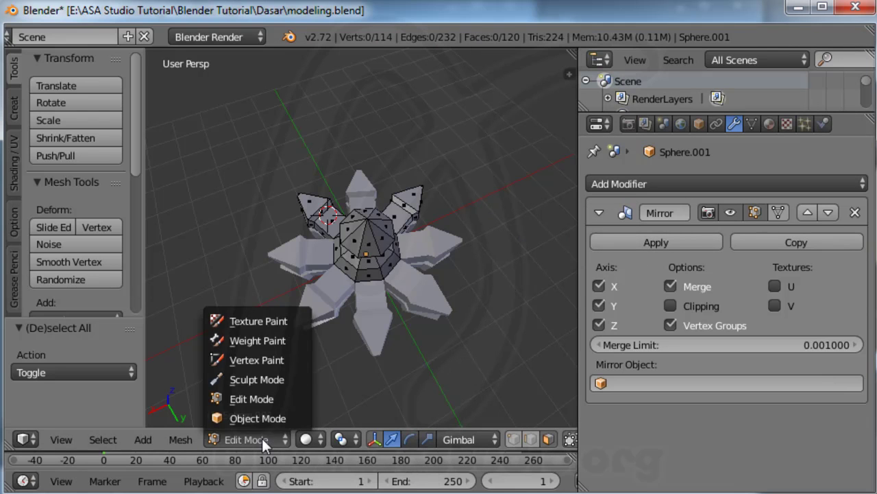
{"action": "left_click", "coordinate": [263, 419]}
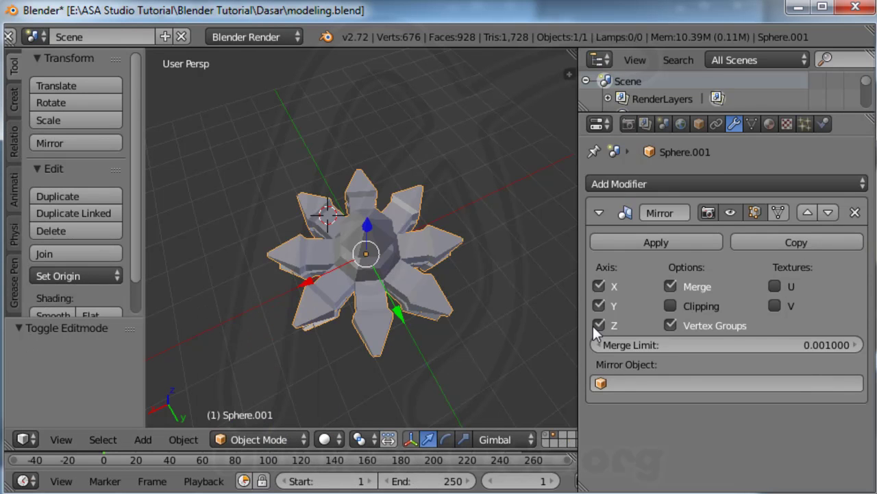
{"action": "left_click", "coordinate": [647, 244]}
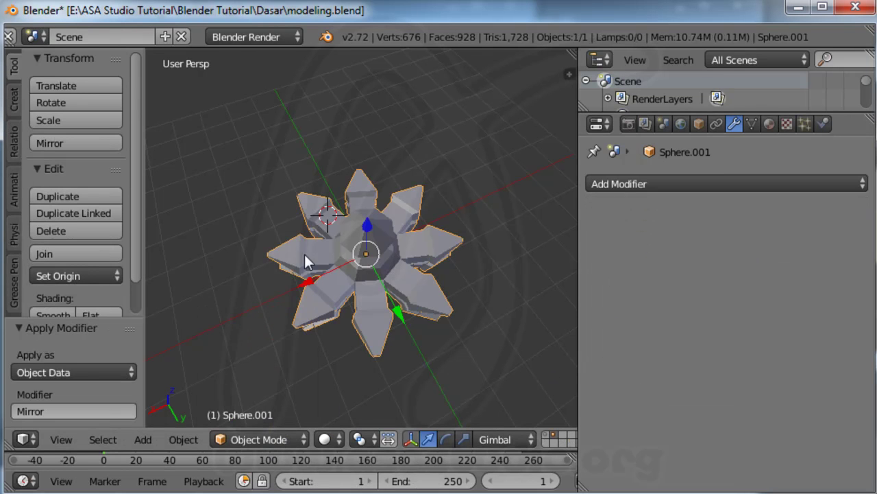
{"action": "mouse_move", "coordinate": [387, 250]}
{"action": "middle_mouse_down"}
{"action": "mouse_move", "coordinate": [428, 169]}
{"action": "mouse_move", "coordinate": [478, 102]}
{"action": "middle_mouse_up"}
{"action": "mouse_move", "coordinate": [363, 225]}
{"action": "middle_mouse_down"}
{"action": "mouse_move", "coordinate": [438, 228]}
{"action": "mouse_move", "coordinate": [525, 212]}
{"action": "mouse_move", "coordinate": [293, 336]}
{"action": "mouse_move", "coordinate": [245, 337]}
{"action": "middle_mouse_up"}
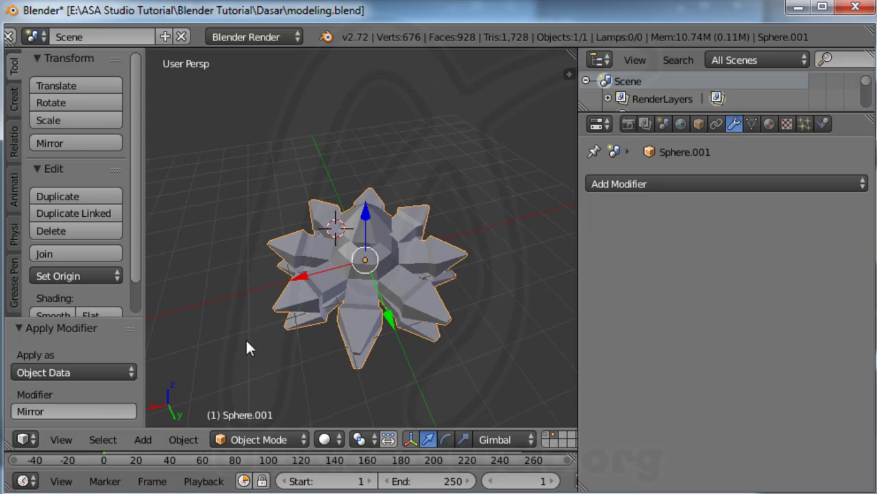
{"action": "left_click", "coordinate": [302, 438]}
{"action": "left_click", "coordinate": [269, 395]}
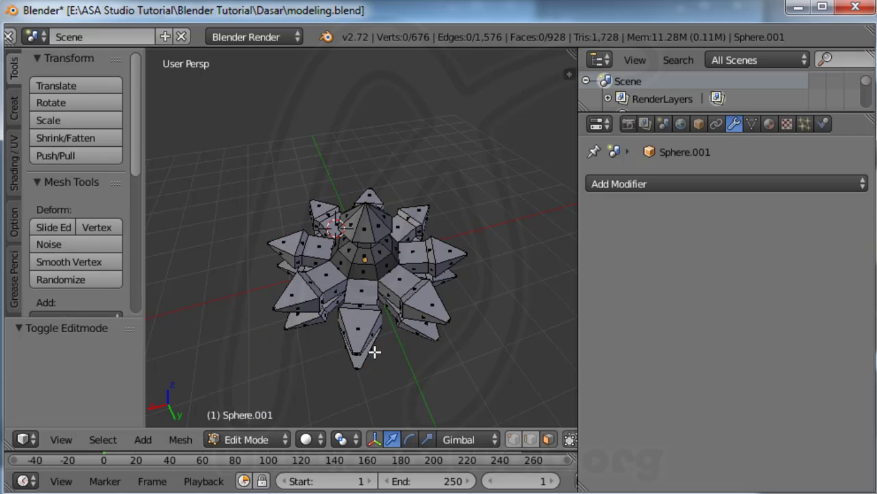
{"action": "mouse_move", "coordinate": [387, 276]}
{"action": "middle_mouse_down"}
{"action": "mouse_move", "coordinate": [494, 201]}
{"action": "mouse_move", "coordinate": [504, 172]}
{"action": "mouse_move", "coordinate": [453, 320]}
{"action": "mouse_move", "coordinate": [317, 304]}
{"action": "mouse_move", "coordinate": [377, 178]}
{"action": "mouse_move", "coordinate": [421, 145]}
{"action": "middle_mouse_up"}
{"action": "mouse_move", "coordinate": [343, 315]}
{"action": "middle_mouse_down"}
{"action": "mouse_move", "coordinate": [525, 299]}
{"action": "mouse_move", "coordinate": [359, 370]}
{"action": "mouse_move", "coordinate": [279, 365]}
{"action": "mouse_move", "coordinate": [393, 318]}
{"action": "middle_mouse_up"}
{"action": "mouse_move", "coordinate": [335, 288]}
{"action": "middle_mouse_down"}
{"action": "mouse_move", "coordinate": [366, 283]}
{"action": "mouse_move", "coordinate": [419, 317]}
{"action": "mouse_move", "coordinate": [454, 288]}
{"action": "mouse_move", "coordinate": [313, 347]}
{"action": "mouse_move", "coordinate": [236, 351]}
{"action": "middle_mouse_up"}
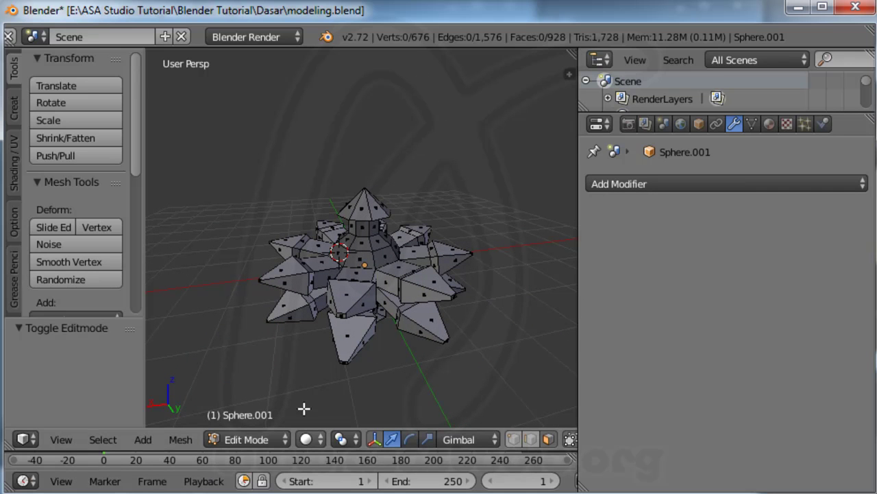
{"action": "mouse_move", "coordinate": [382, 243]}
{"action": "middle_mouse_down"}
{"action": "mouse_move", "coordinate": [309, 329]}
{"action": "mouse_move", "coordinate": [235, 254]}
{"action": "mouse_move", "coordinate": [476, 194]}
{"action": "mouse_move", "coordinate": [438, 299]}
{"action": "mouse_move", "coordinate": [425, 227]}
{"action": "middle_mouse_up"}
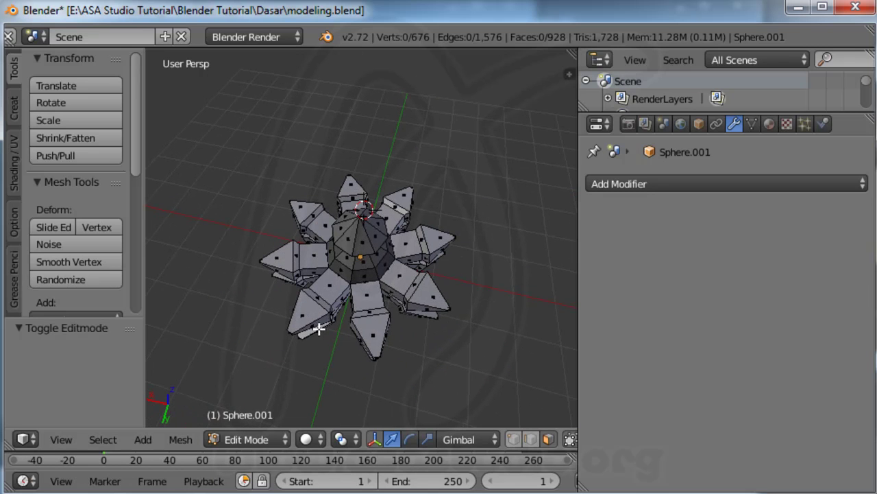
Step: In Object Mode, add a Subdivision Surface modifier (View 1, Render 2, Catmull-Clark) to Sphere.001
{"action": "left_click", "coordinate": [266, 440]}
{"action": "left_click", "coordinate": [269, 415]}
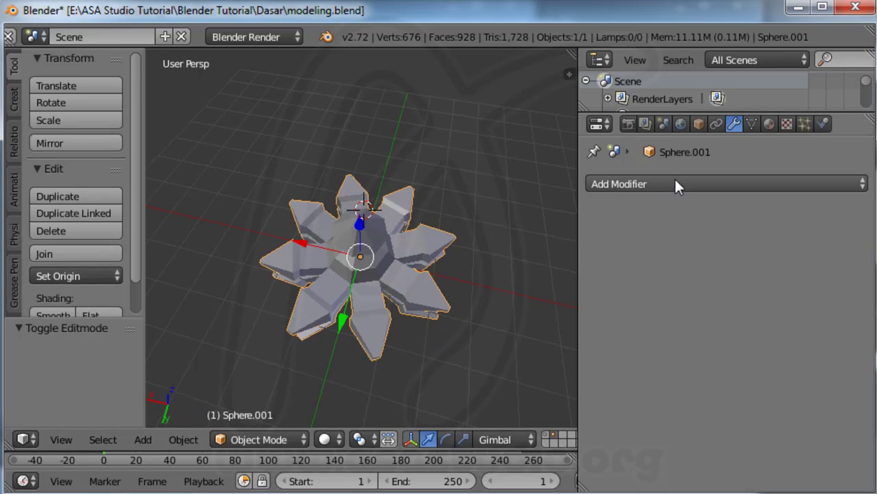
{"action": "left_click", "coordinate": [678, 183]}
{"action": "scroll", "coordinate": [520, 458], "scroll_direction": "down", "scroll_amount": 3}
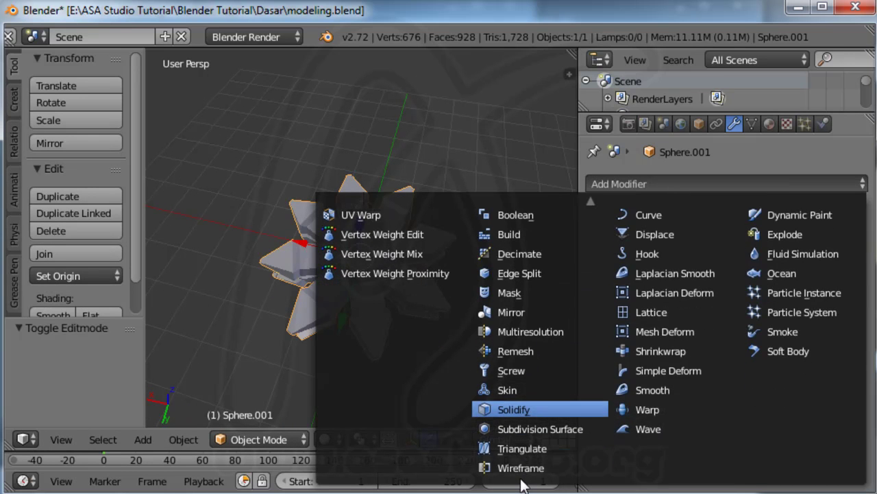
{"action": "left_click", "coordinate": [518, 428]}
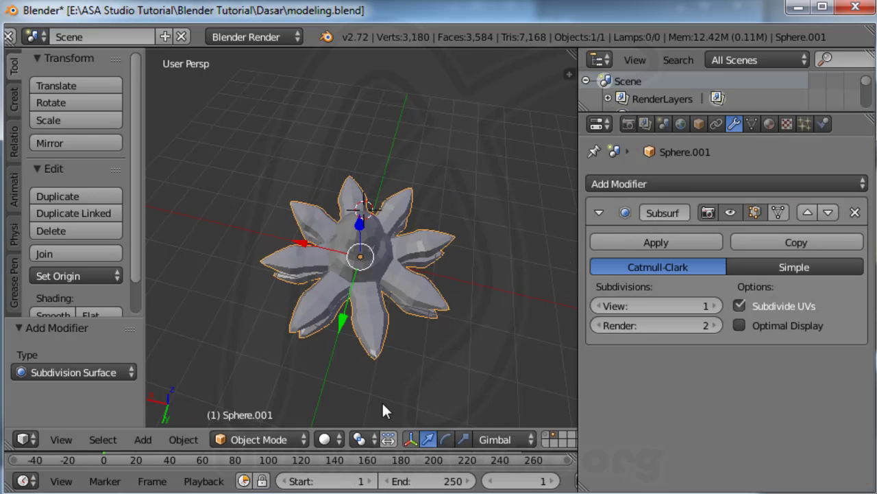
{"action": "mouse_move", "coordinate": [372, 283]}
{"action": "middle_mouse_down"}
{"action": "mouse_move", "coordinate": [459, 166]}
{"action": "mouse_move", "coordinate": [493, 139]}
{"action": "middle_mouse_up"}
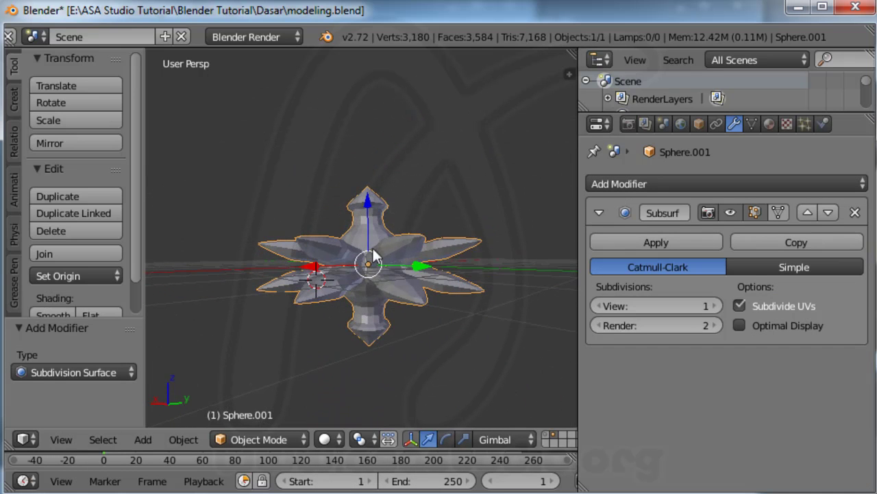
{"action": "mouse_move", "coordinate": [366, 267]}
{"action": "middle_mouse_down"}
{"action": "mouse_move", "coordinate": [464, 229]}
{"action": "mouse_move", "coordinate": [493, 267]}
{"action": "mouse_move", "coordinate": [493, 286]}
{"action": "middle_mouse_up"}
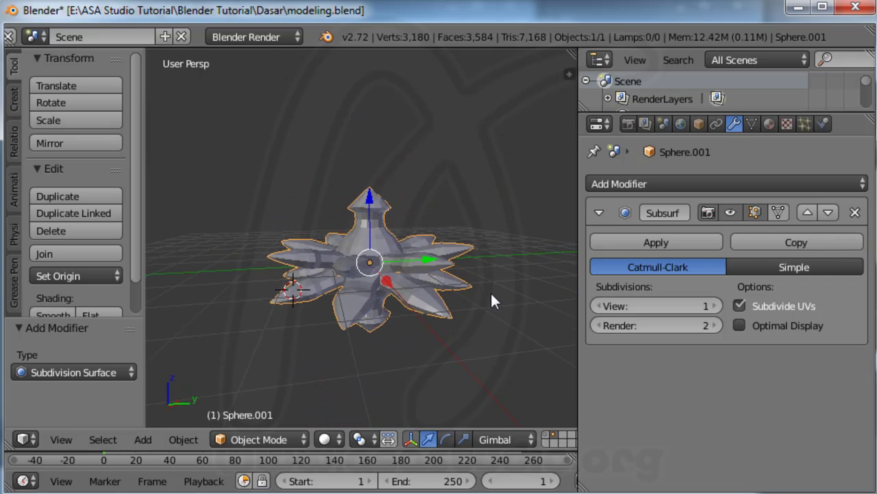
{"action": "left_click", "coordinate": [300, 439]}
Step: Enter Edit Mode and raise the Subsurf viewport subdivisions from 1 to 2
{"action": "left_click", "coordinate": [270, 400]}
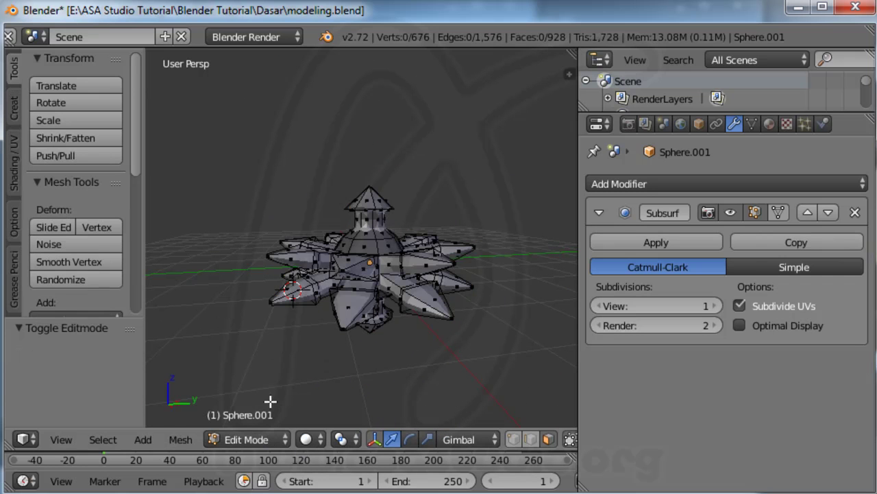
{"action": "mouse_move", "coordinate": [404, 258]}
{"action": "middle_mouse_down"}
{"action": "mouse_move", "coordinate": [368, 329]}
{"action": "mouse_move", "coordinate": [308, 340]}
{"action": "mouse_move", "coordinate": [245, 305]}
{"action": "mouse_move", "coordinate": [213, 263]}
{"action": "mouse_move", "coordinate": [235, 229]}
{"action": "mouse_move", "coordinate": [349, 213]}
{"action": "mouse_move", "coordinate": [554, 226]}
{"action": "middle_mouse_up"}
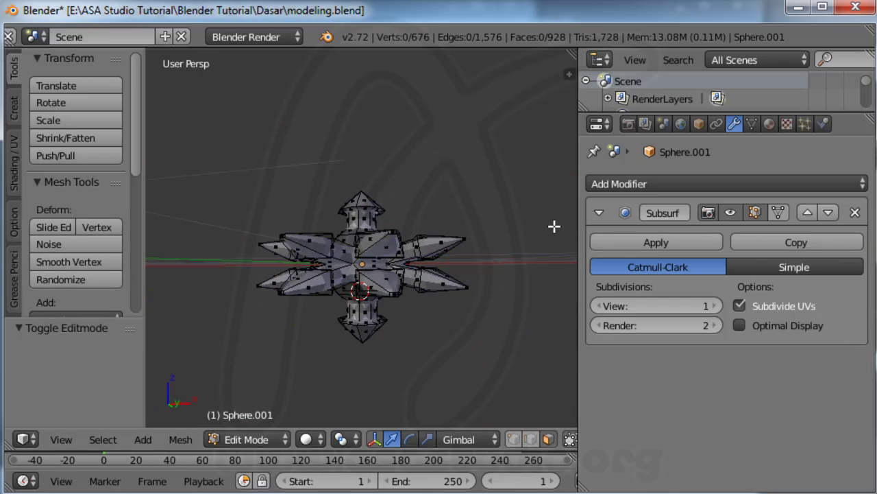
{"action": "mouse_move", "coordinate": [333, 265]}
{"action": "middle_mouse_down"}
{"action": "mouse_move", "coordinate": [484, 261]}
{"action": "mouse_move", "coordinate": [505, 329]}
{"action": "middle_mouse_up"}
{"action": "mouse_move", "coordinate": [333, 245]}
{"action": "middle_mouse_down"}
{"action": "mouse_move", "coordinate": [435, 329]}
{"action": "mouse_move", "coordinate": [507, 286]}
{"action": "mouse_move", "coordinate": [515, 210]}
{"action": "mouse_move", "coordinate": [520, 288]}
{"action": "mouse_move", "coordinate": [322, 306]}
{"action": "mouse_move", "coordinate": [331, 204]}
{"action": "middle_mouse_up"}
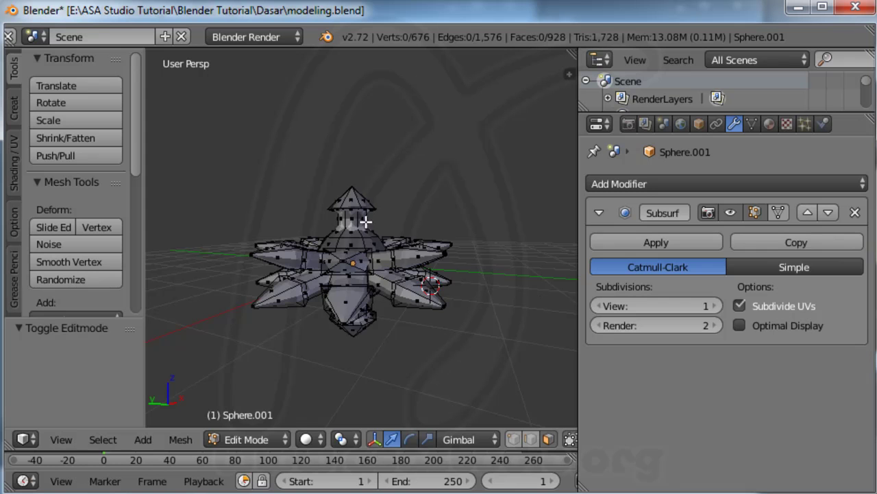
{"action": "left_click", "coordinate": [714, 305]}
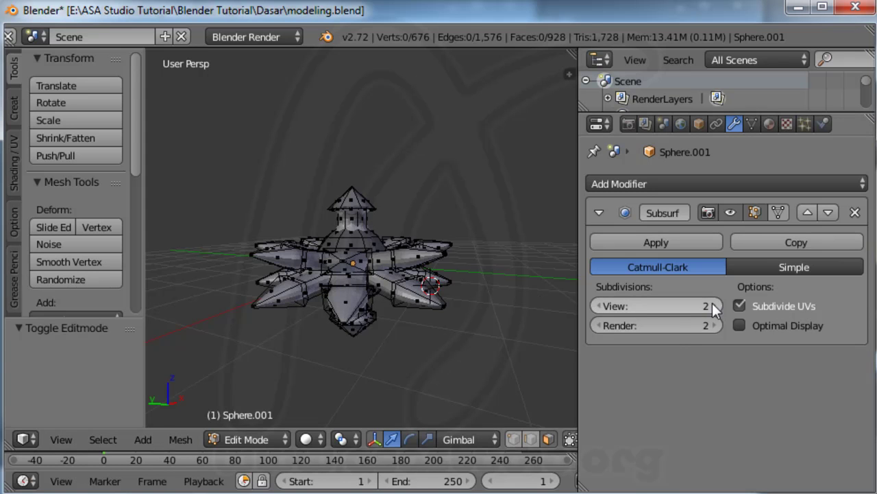
{"action": "mouse_move", "coordinate": [427, 213]}
{"action": "middle_mouse_down"}
{"action": "mouse_move", "coordinate": [345, 338]}
{"action": "mouse_move", "coordinate": [277, 339]}
{"action": "middle_mouse_up"}
Step: Return to Object Mode and hide the Subsurf smoothing in the viewport, showing the faceted mesh
{"action": "left_click", "coordinate": [272, 439]}
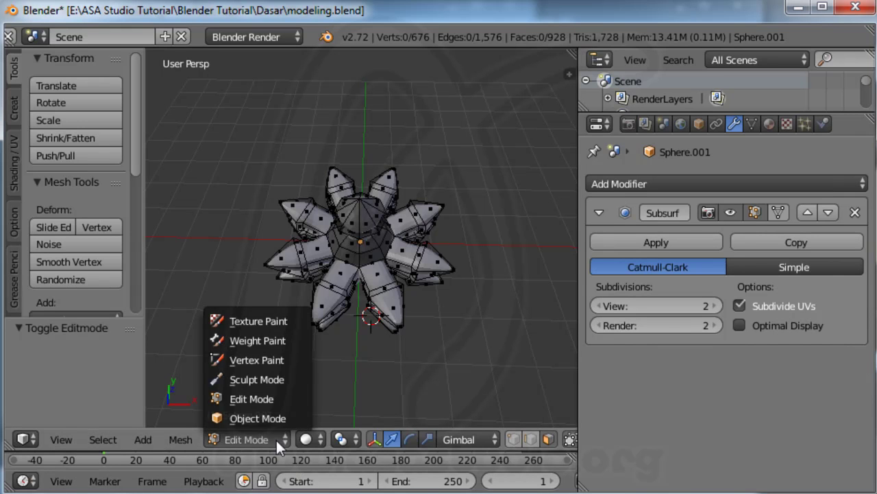
{"action": "left_click", "coordinate": [270, 417]}
{"action": "mouse_move", "coordinate": [455, 196]}
{"action": "middle_mouse_down"}
{"action": "mouse_move", "coordinate": [364, 270]}
{"action": "mouse_move", "coordinate": [465, 305]}
{"action": "mouse_move", "coordinate": [460, 313]}
{"action": "mouse_move", "coordinate": [556, 240]}
{"action": "middle_mouse_up"}
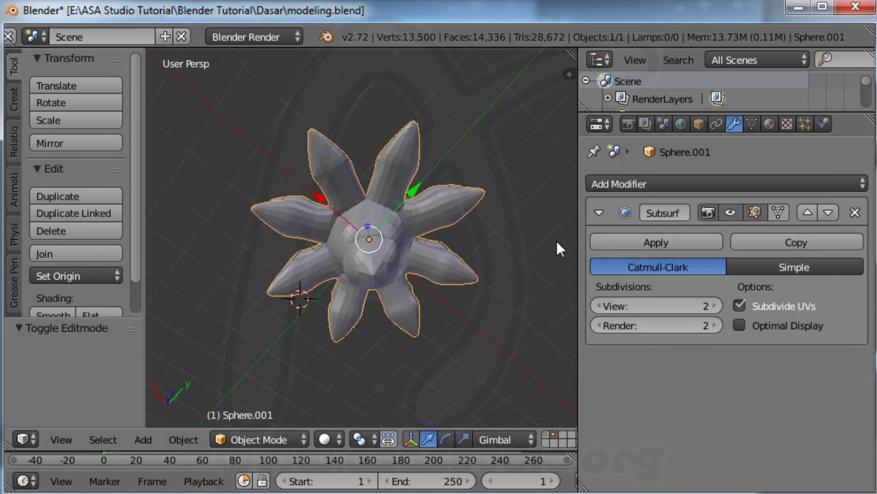
{"action": "middle_click_drag", "start_coordinate": [409, 194], "coordinate": [342, 340]}
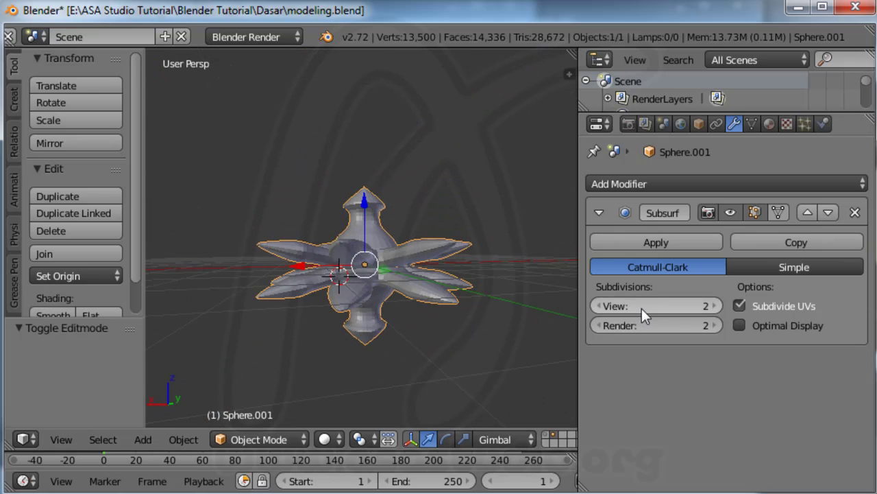
{"action": "left_click", "coordinate": [732, 212]}
{"action": "middle_click_drag", "start_coordinate": [396, 241], "coordinate": [489, 314]}
{"action": "mouse_move", "coordinate": [305, 198]}
{"action": "middle_mouse_down"}
{"action": "mouse_move", "coordinate": [372, 243]}
{"action": "mouse_move", "coordinate": [506, 202]}
{"action": "mouse_move", "coordinate": [520, 176]}
{"action": "middle_mouse_up"}
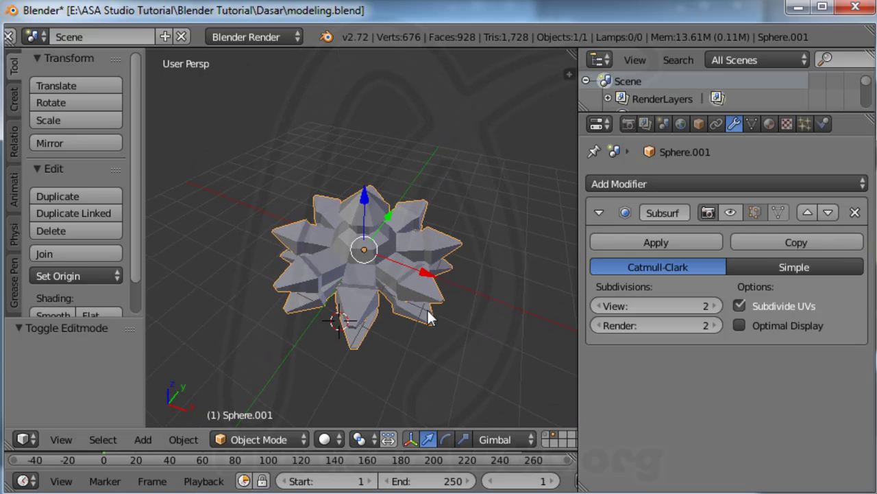
{"action": "left_click", "coordinate": [660, 183]}
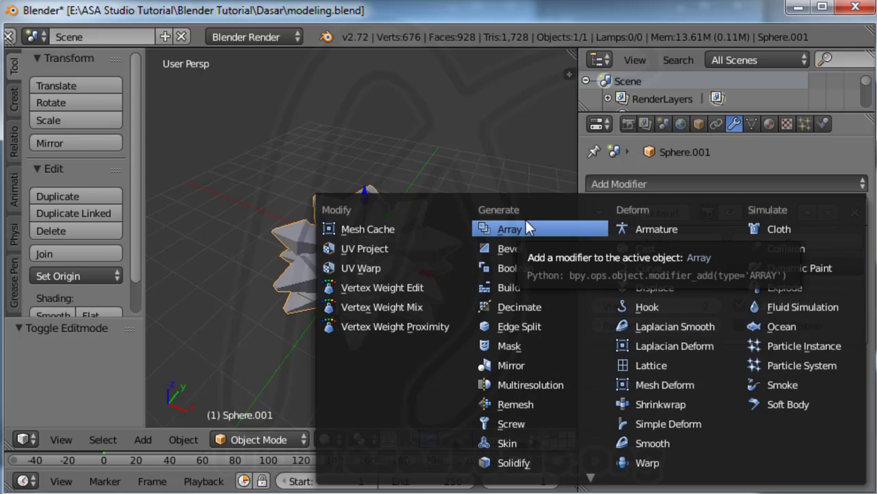
Step: Add an Array modifier after Subsurf, giving two star copies at relative offset 1.000
{"action": "left_click", "coordinate": [512, 229]}
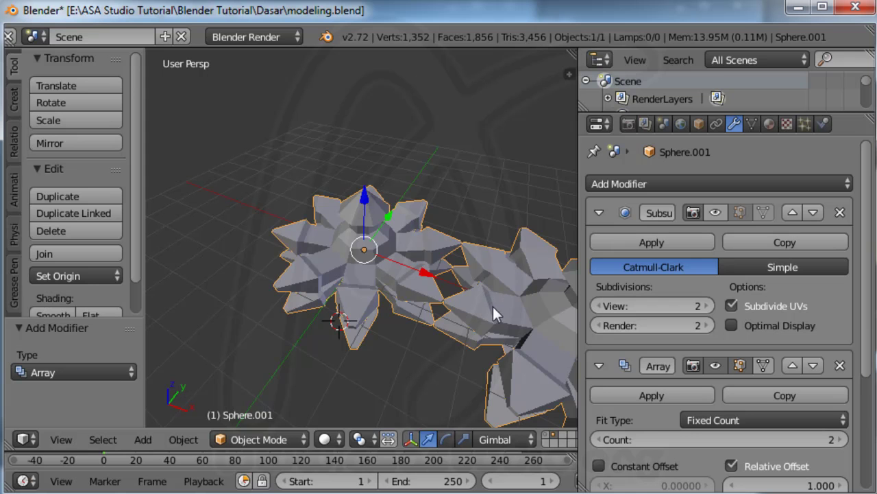
{"action": "middle_click_drag", "start_coordinate": [498, 290], "coordinate": [441, 192]}
{"action": "scroll", "coordinate": [341, 188], "scroll_direction": "up", "scroll_amount": 8}
{"action": "scroll", "coordinate": [343, 192], "scroll_direction": "down", "scroll_amount": 5}
{"action": "middle_click_drag", "start_coordinate": [360, 215], "coordinate": [371, 220]}
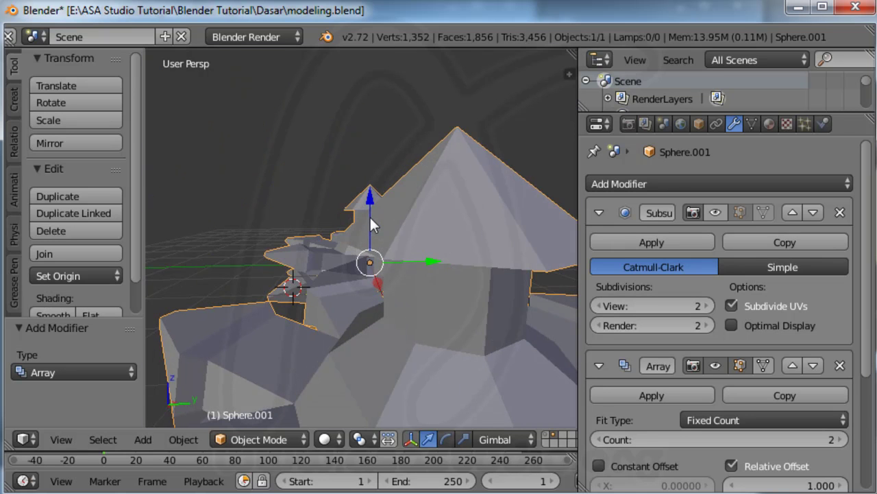
{"action": "scroll", "coordinate": [343, 202], "scroll_direction": "down", "scroll_amount": 4}
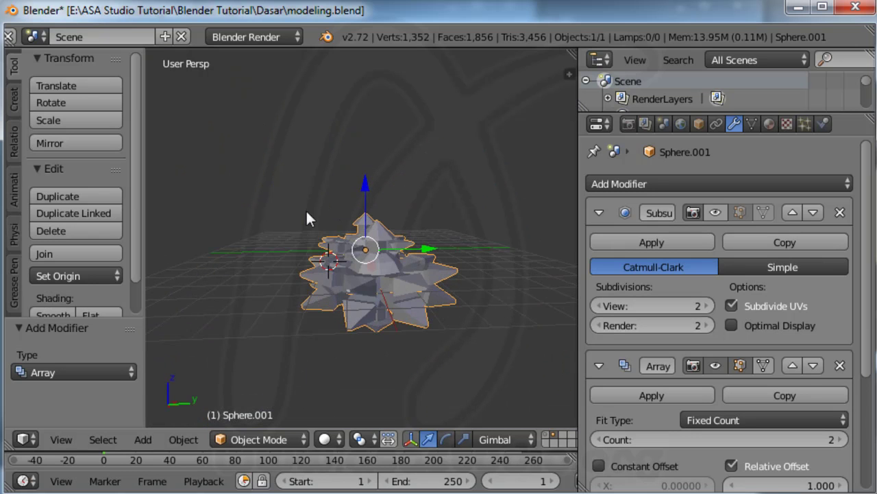
{"action": "middle_click_drag", "start_coordinate": [297, 219], "coordinate": [511, 253]}
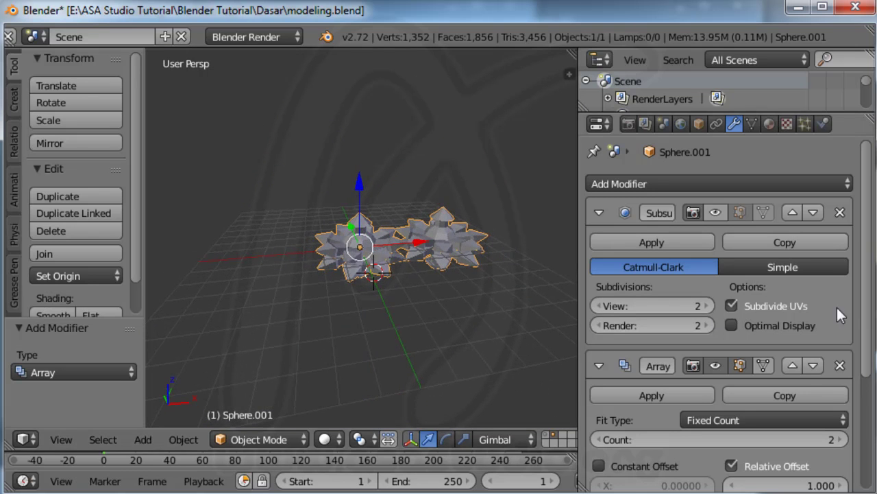
{"action": "left_click_drag", "start_coordinate": [865, 305], "coordinate": [872, 418]}
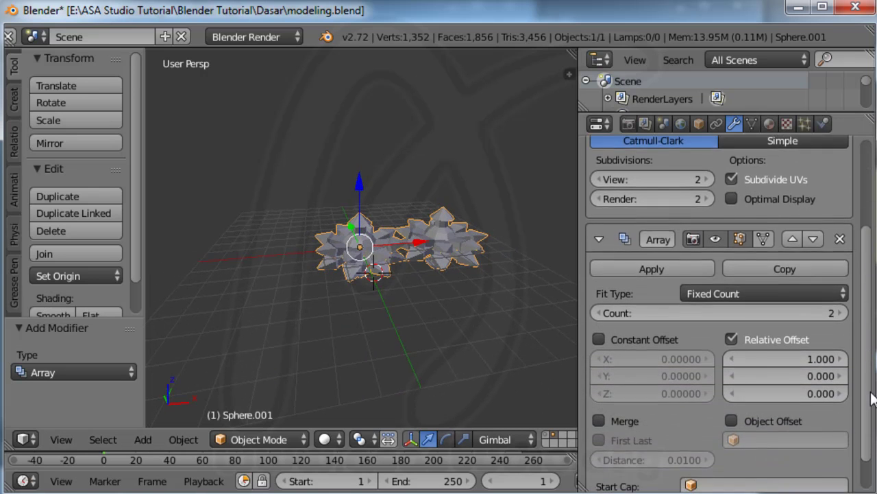
Step: Raise the Array Count from 2 to 4 and view the row of four copies from above
{"action": "left_click", "coordinate": [842, 281]}
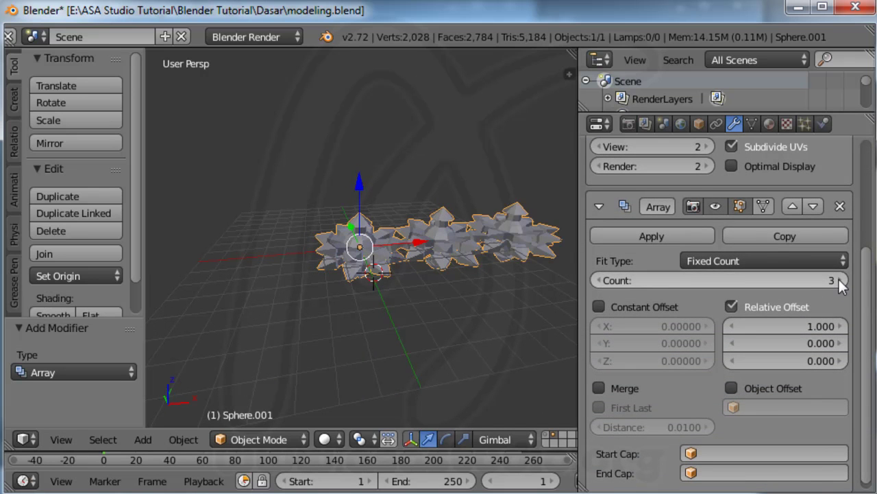
{"action": "left_click", "coordinate": [842, 280]}
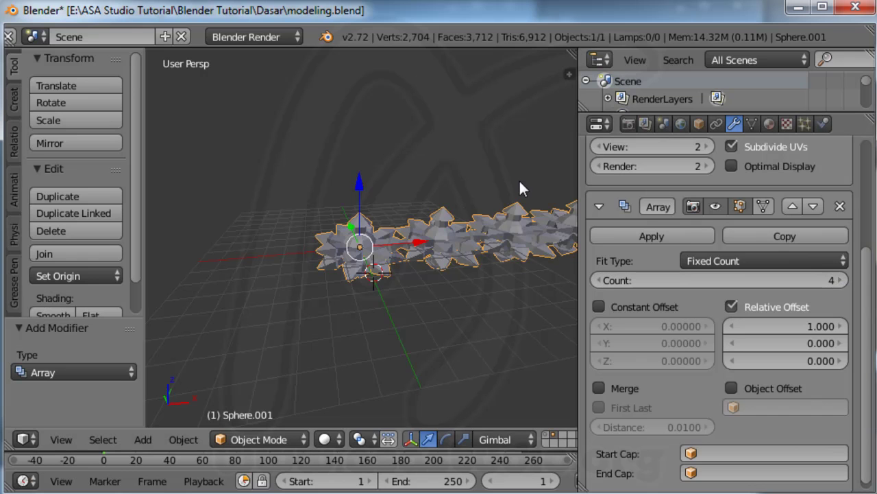
{"action": "middle_click_drag", "start_coordinate": [525, 181], "coordinate": [394, 181], "text": "shift"}
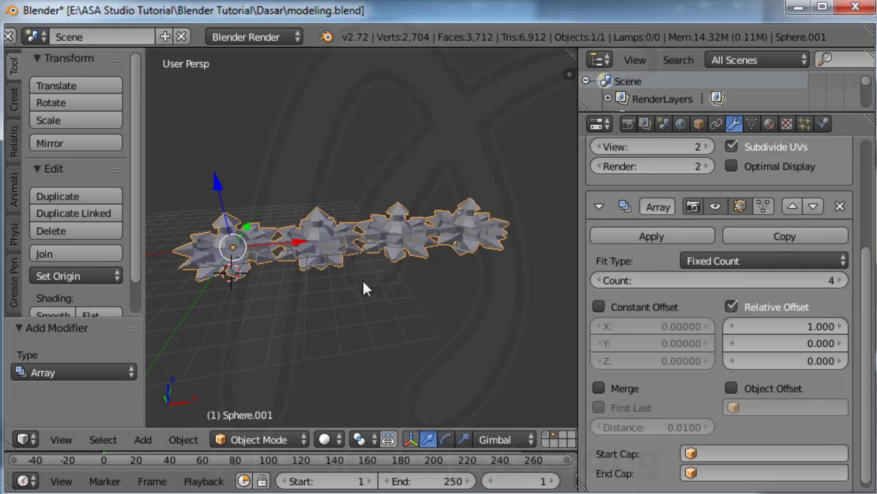
{"action": "mouse_move", "coordinate": [352, 224]}
{"action": "middle_mouse_down"}
{"action": "mouse_move", "coordinate": [378, 279]}
{"action": "mouse_move", "coordinate": [404, 297]}
{"action": "mouse_move", "coordinate": [381, 334]}
{"action": "mouse_move", "coordinate": [309, 333]}
{"action": "mouse_move", "coordinate": [425, 332]}
{"action": "mouse_move", "coordinate": [380, 303]}
{"action": "mouse_move", "coordinate": [408, 294]}
{"action": "middle_mouse_up"}
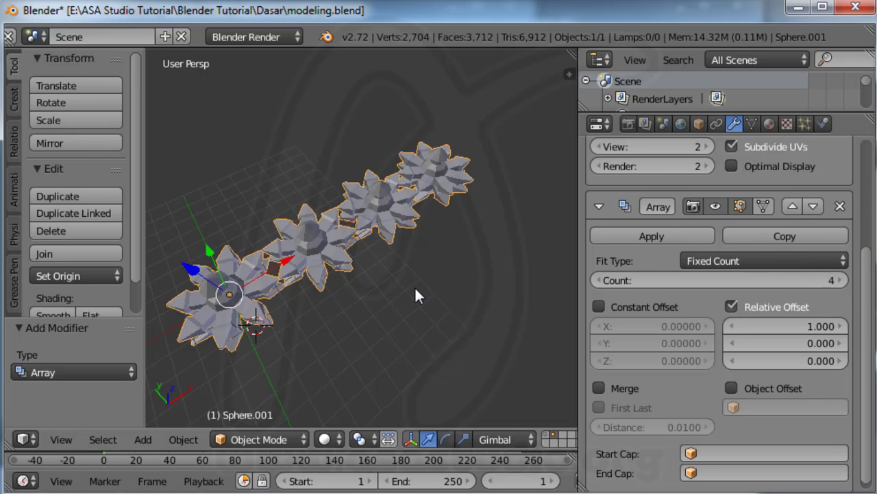